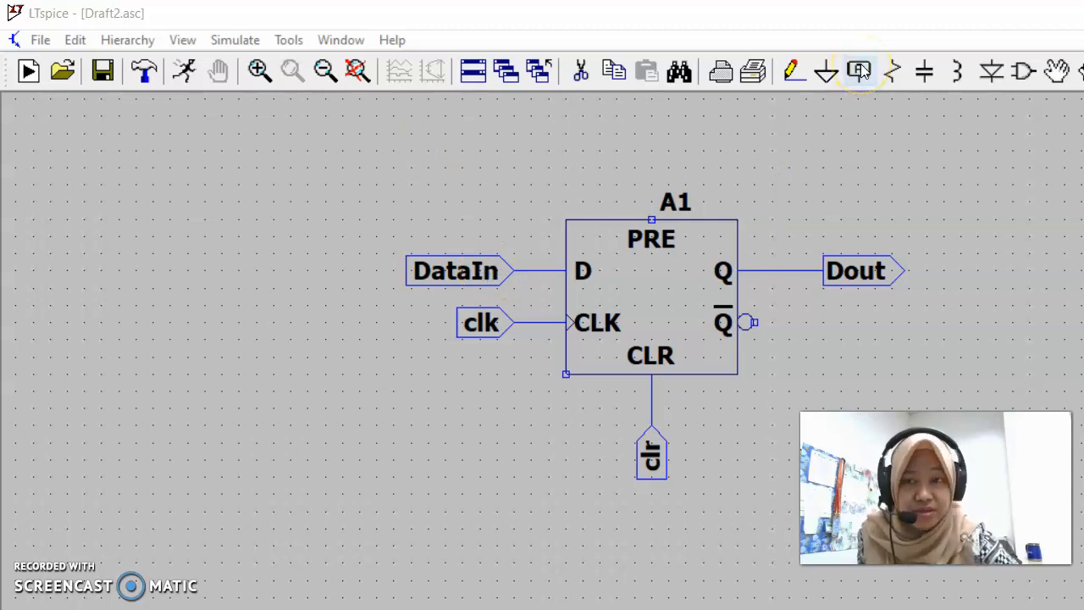
Step: Place two voltage source components side by side in the empty area beside the flip-flop's input ports
{"action": "left_click", "coordinate": [482, 272]}
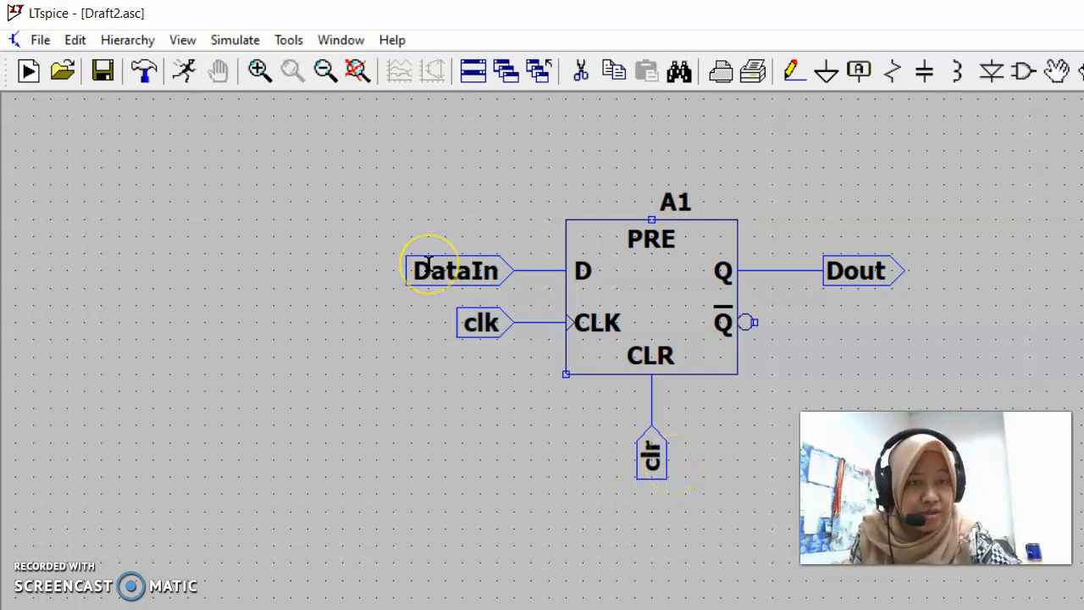
{"action": "left_click", "coordinate": [1024, 75]}
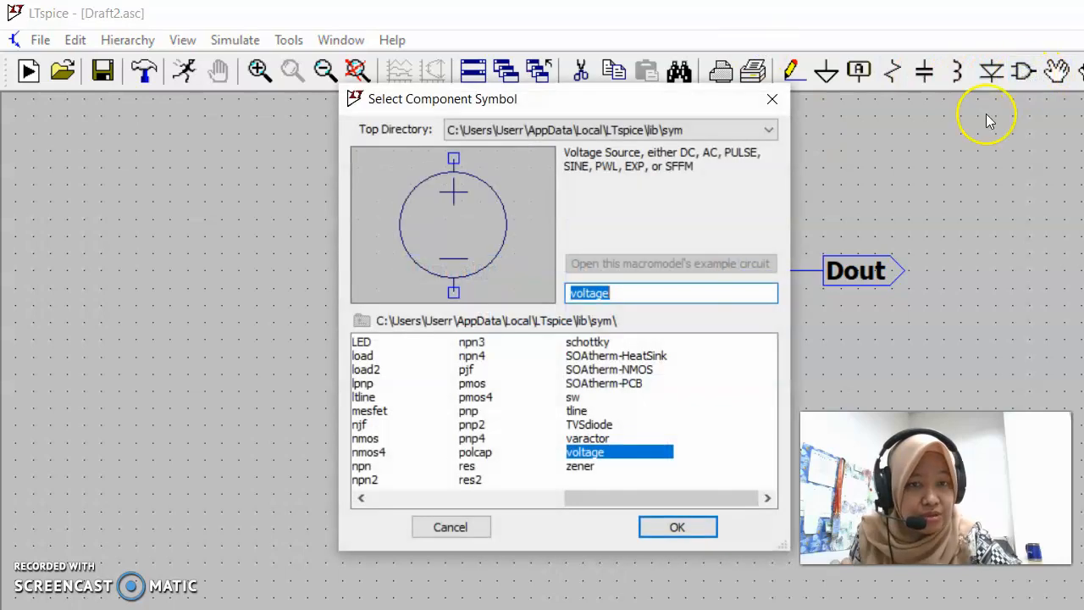
{"action": "left_click", "coordinate": [631, 294]}
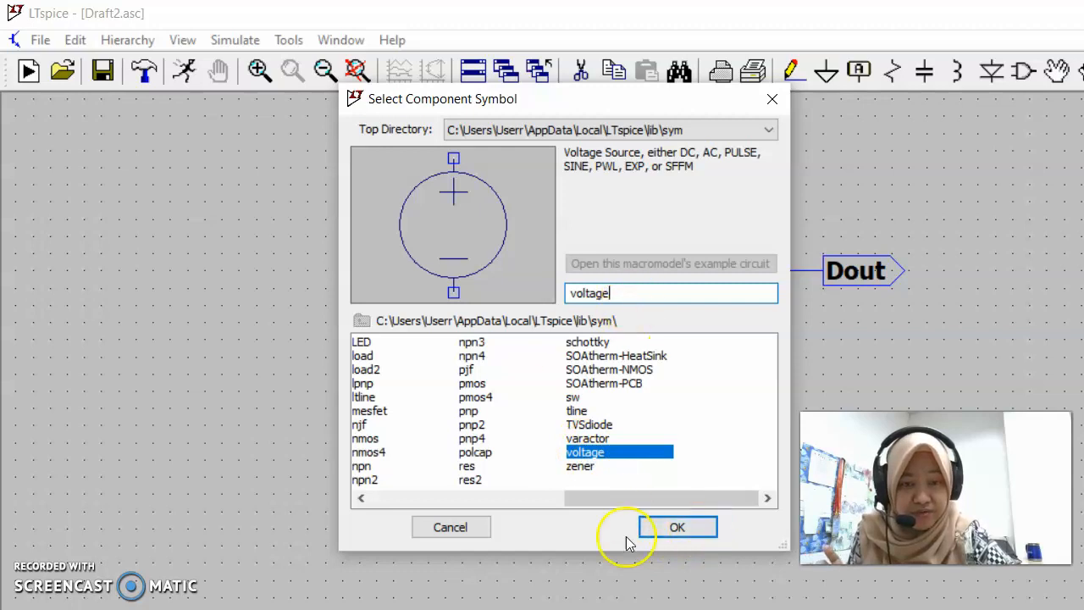
{"action": "left_click", "coordinate": [684, 530]}
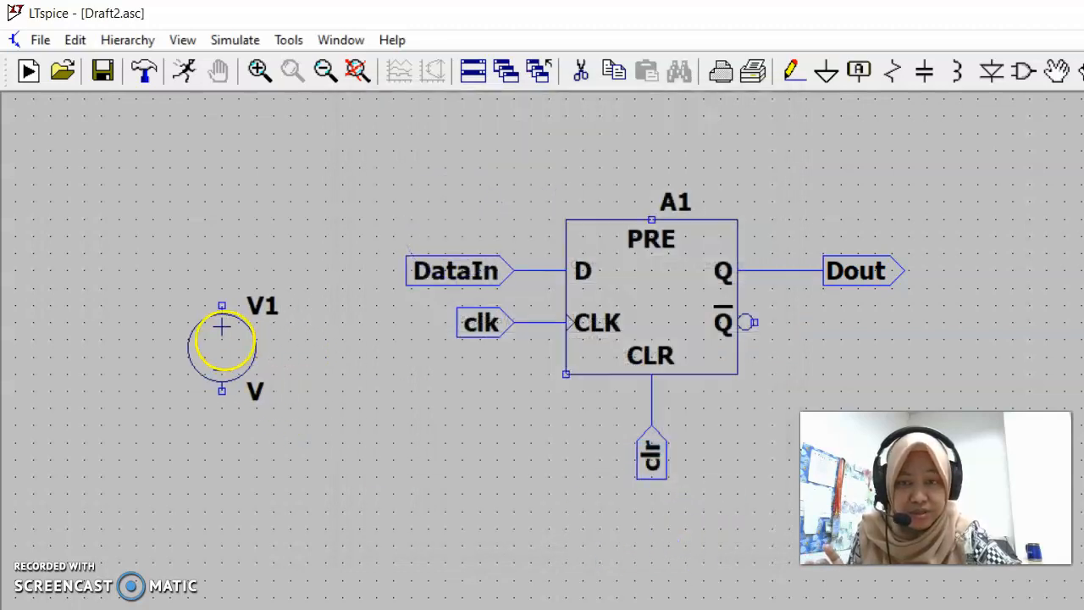
{"action": "left_click", "coordinate": [152, 311]}
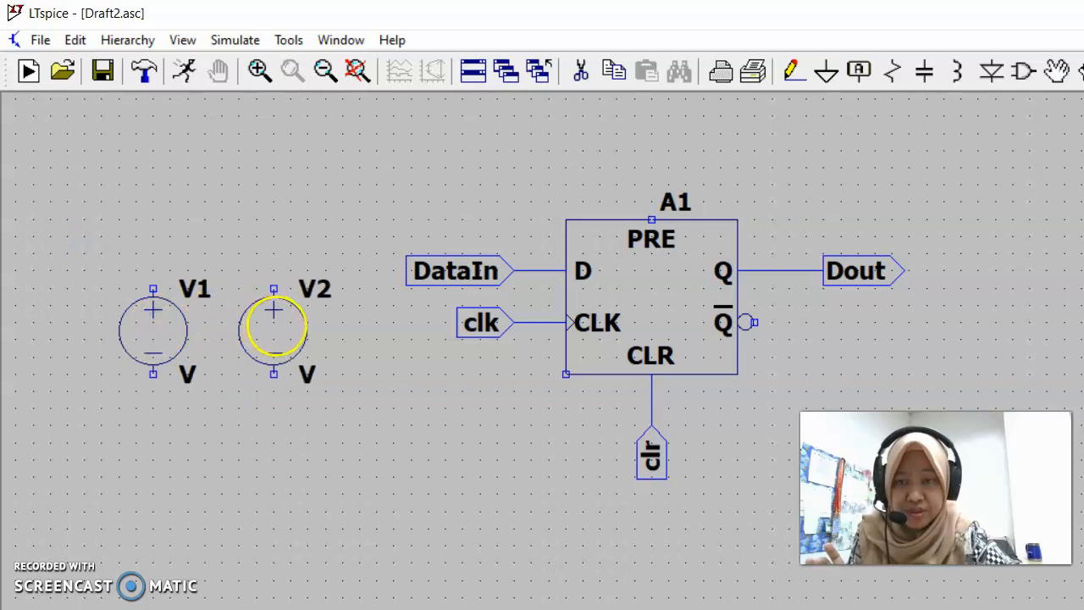
{"action": "left_click", "coordinate": [290, 327]}
{"action": "key", "text": "Escape"}
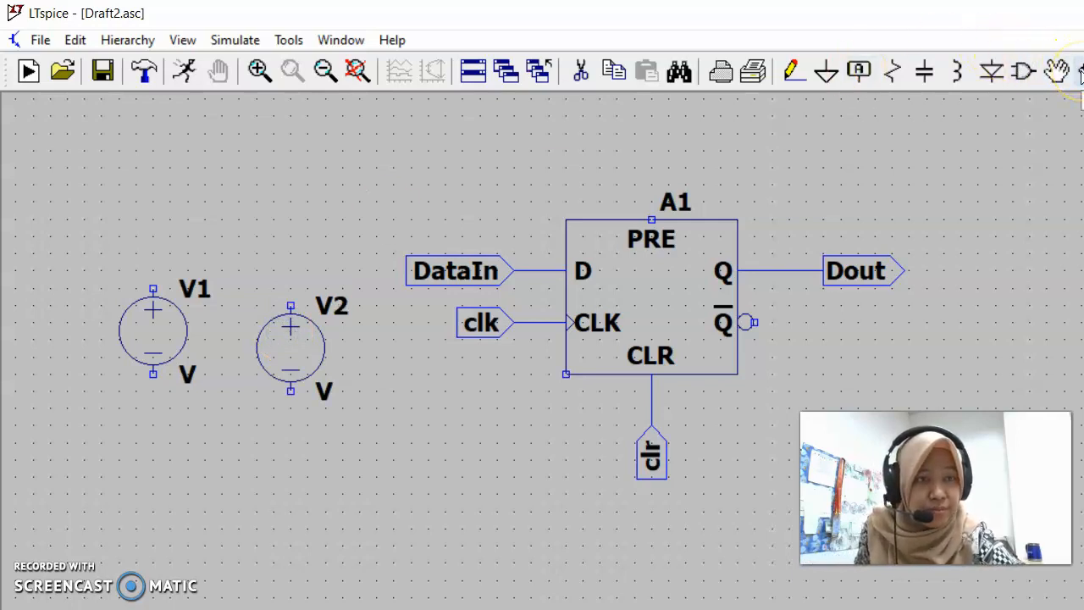
Step: Move voltage source V2 up so it lines up horizontally with V1
{"action": "left_click", "coordinate": [1081, 73]}
{"action": "left_click", "coordinate": [292, 354]}
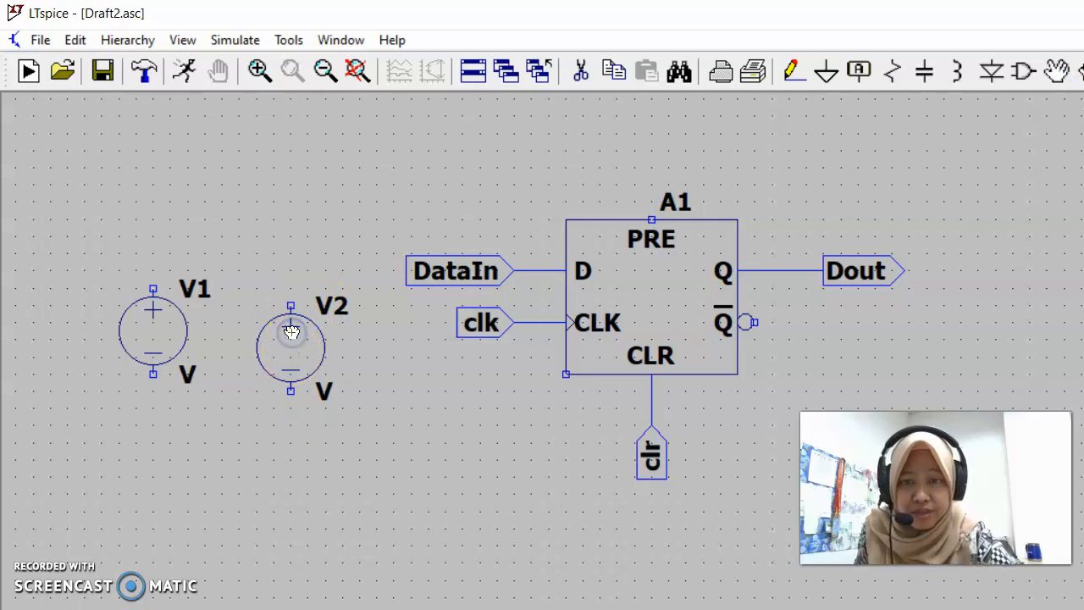
{"action": "left_click", "coordinate": [292, 348]}
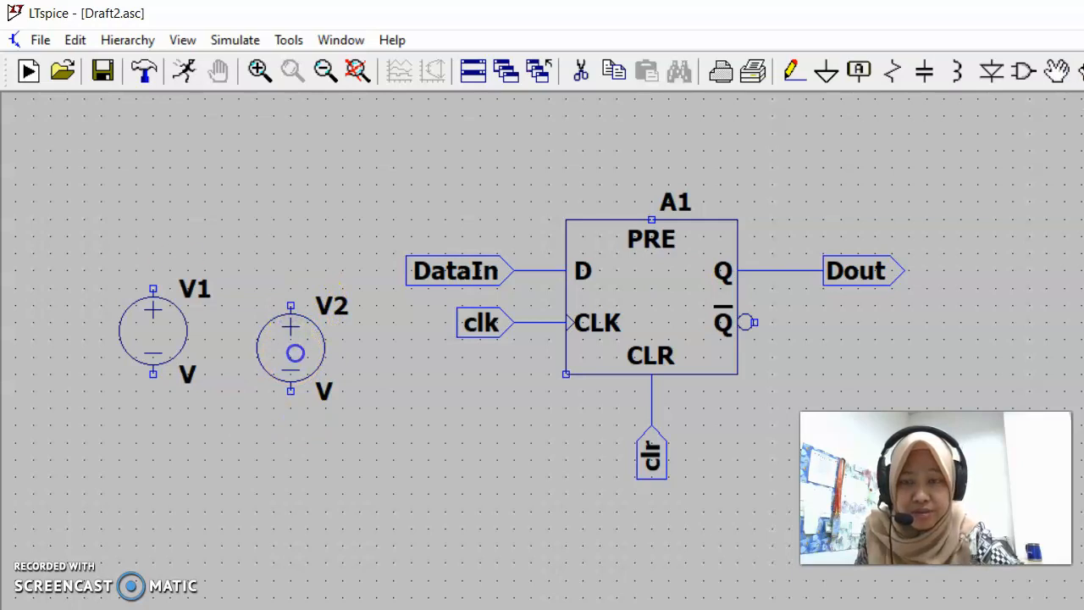
{"action": "left_click", "coordinate": [293, 339]}
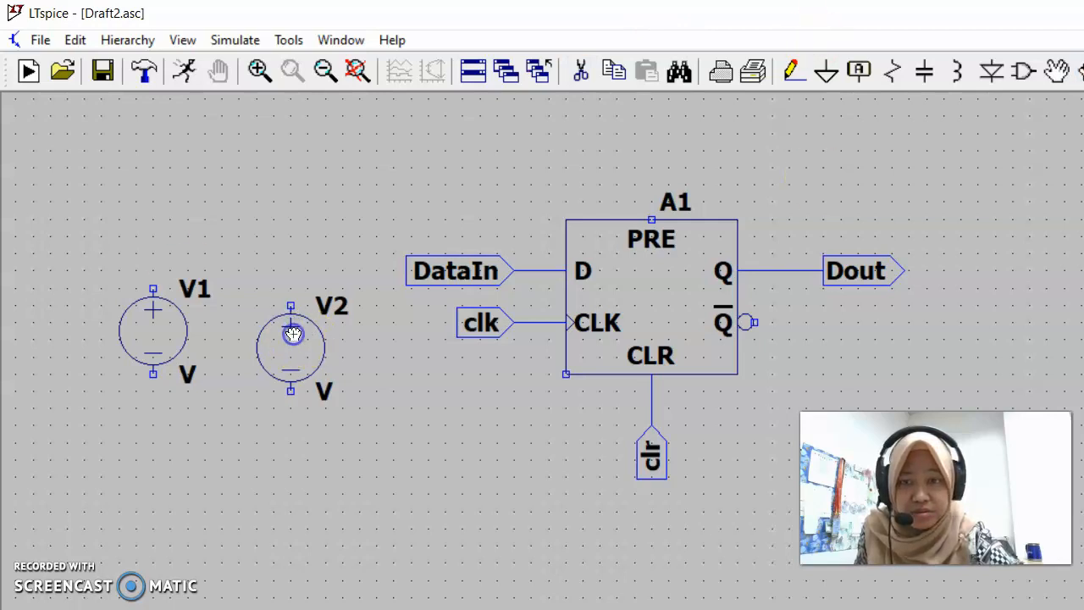
{"action": "mouse_move", "coordinate": [292, 348]}
{"action": "left_mouse_down"}
{"action": "mouse_move", "coordinate": [323, 336]}
{"action": "mouse_move", "coordinate": [293, 341]}
{"action": "left_mouse_up"}
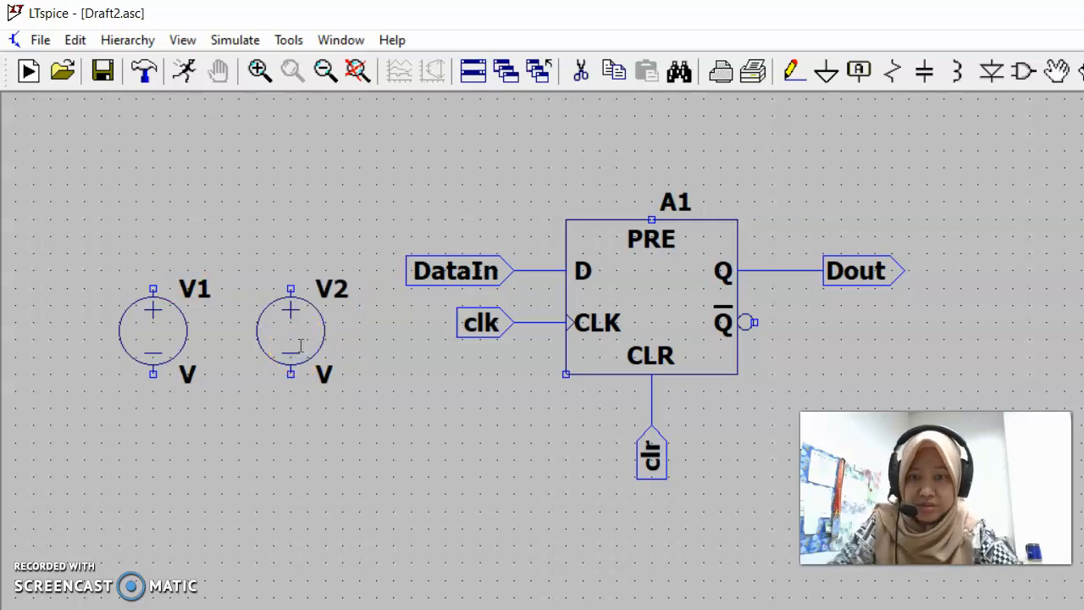
Step: Add a net label clk with port type Output directly above V1's positive terminal
{"action": "left_click", "coordinate": [854, 75]}
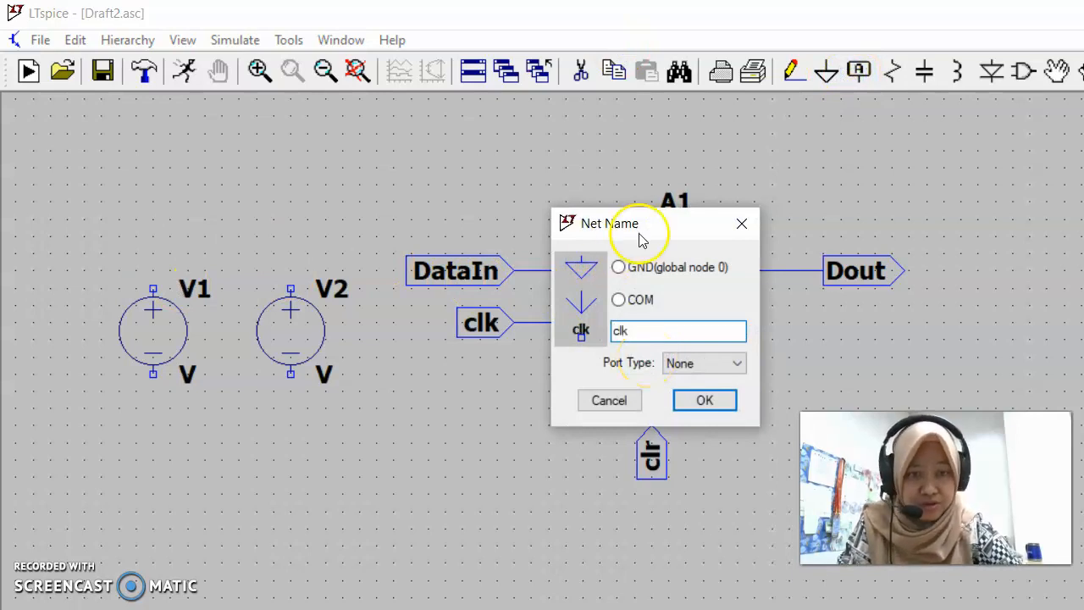
{"action": "left_click", "coordinate": [730, 366]}
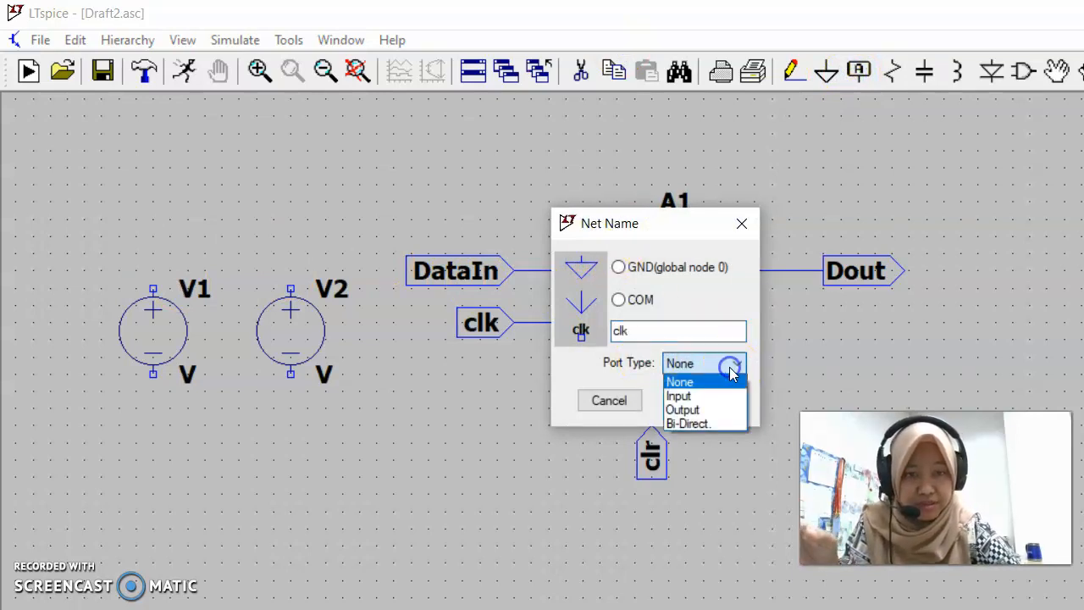
{"action": "left_click", "coordinate": [727, 411]}
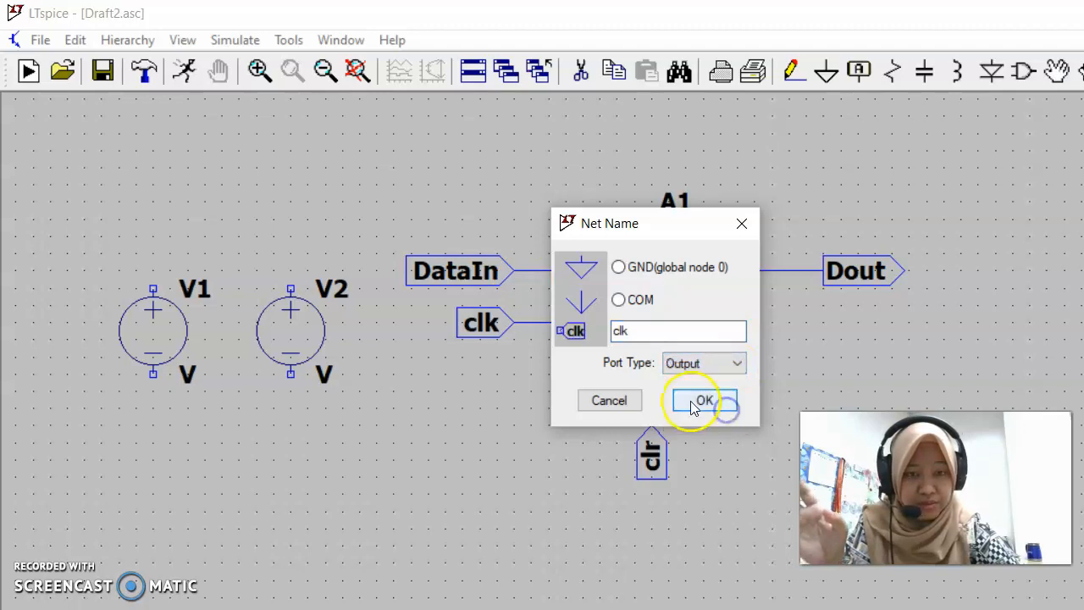
{"action": "left_click", "coordinate": [697, 401]}
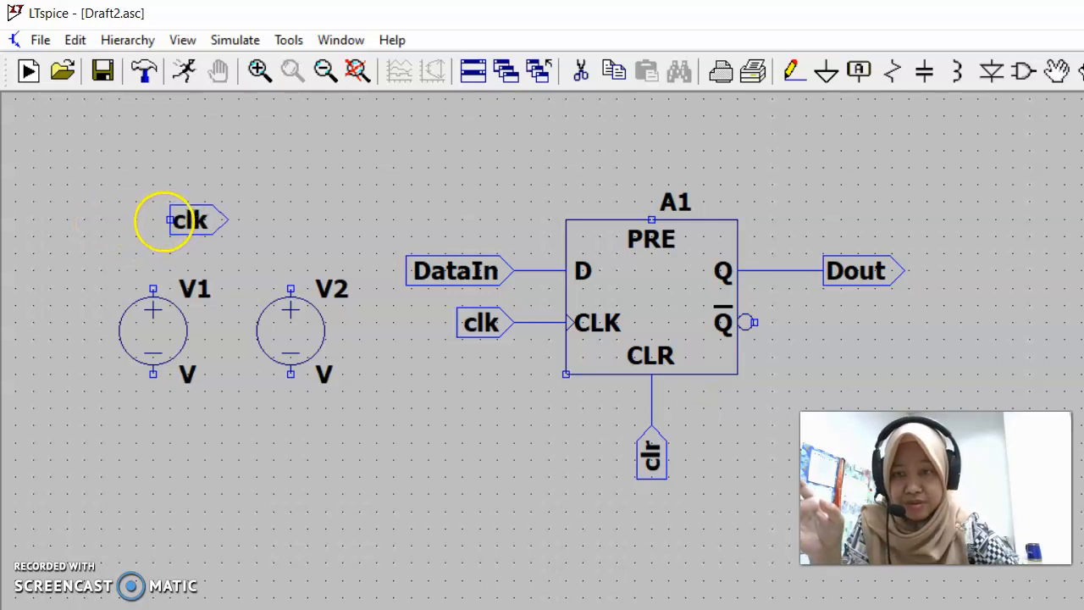
{"action": "left_click", "coordinate": [161, 222]}
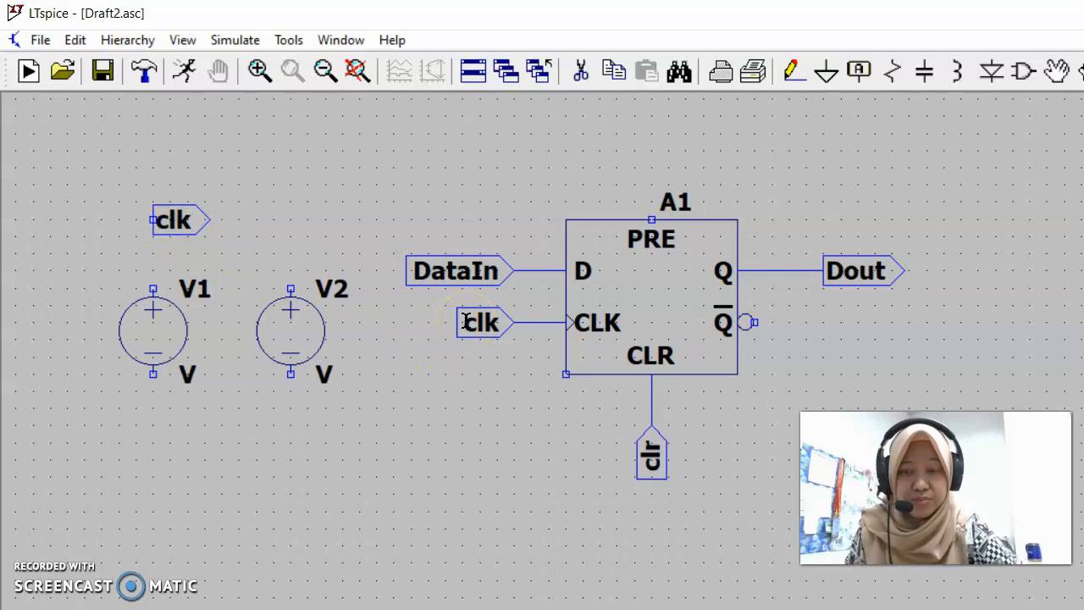
Step: Place a ground symbol directly below each of the two voltage sources V1 and V2
{"action": "left_click", "coordinate": [827, 72]}
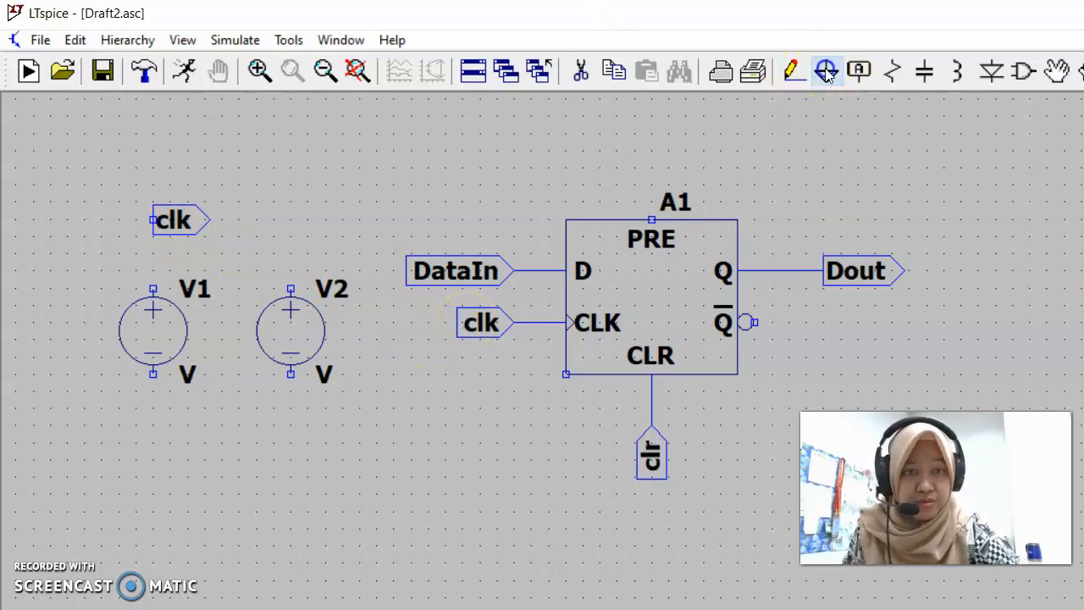
{"action": "left_click", "coordinate": [153, 432]}
{"action": "left_click", "coordinate": [291, 432]}
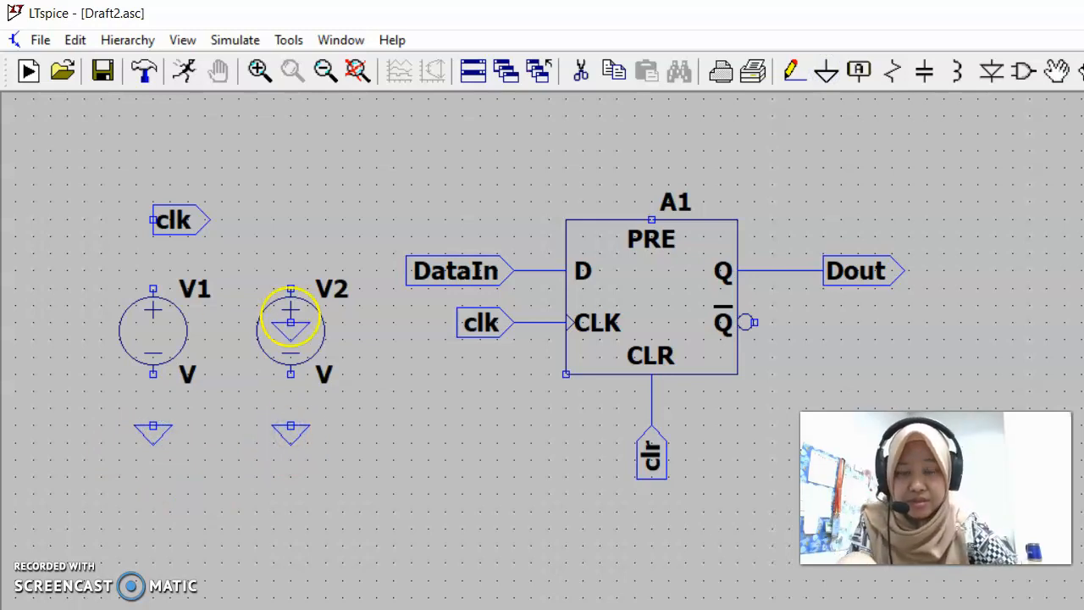
{"action": "right_click", "coordinate": [530, 272]}
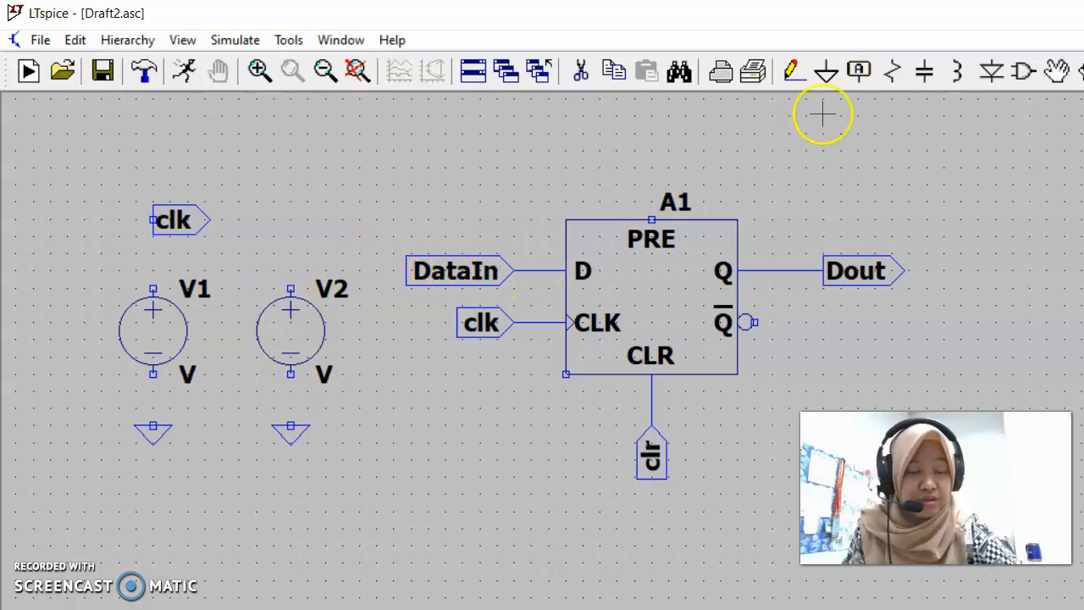
Step: Add a net label DataIn with port type Output directly above V2's positive terminal
{"action": "left_click", "coordinate": [859, 73]}
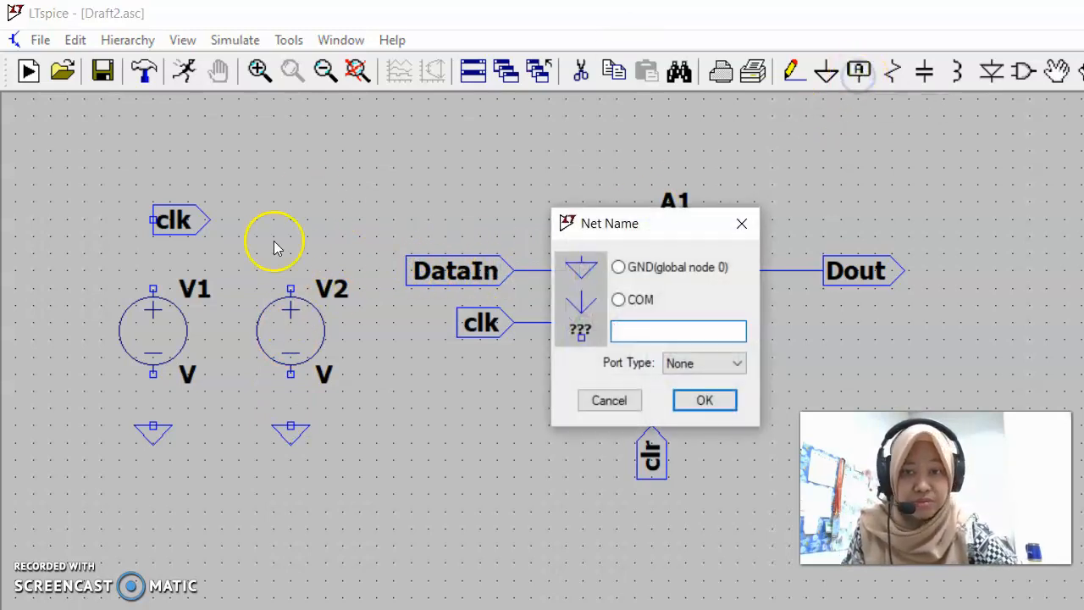
{"action": "type", "text": "DataIn"}
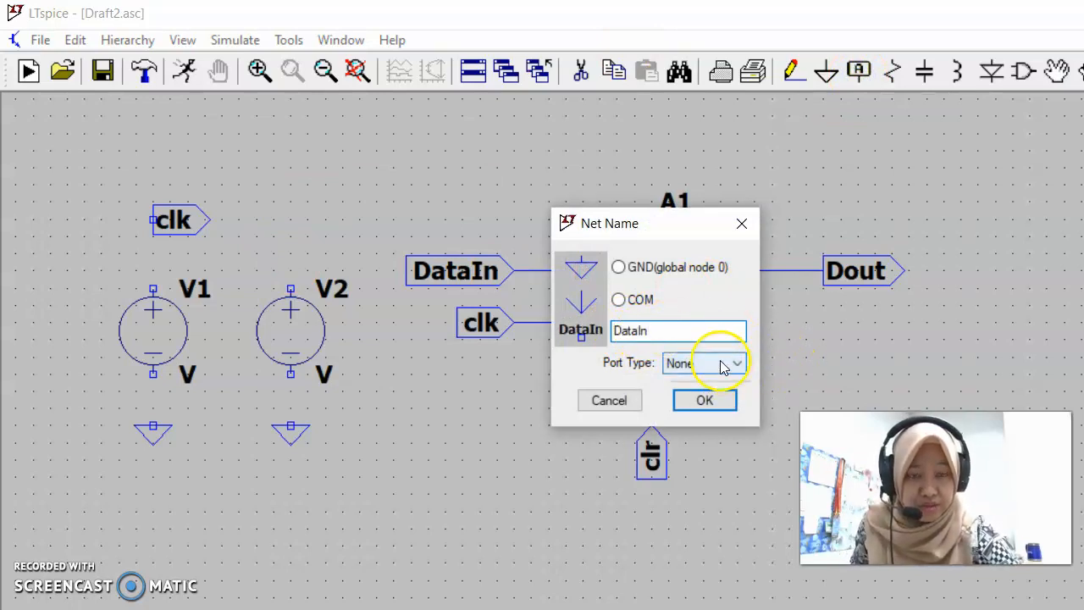
{"action": "left_click", "coordinate": [722, 366]}
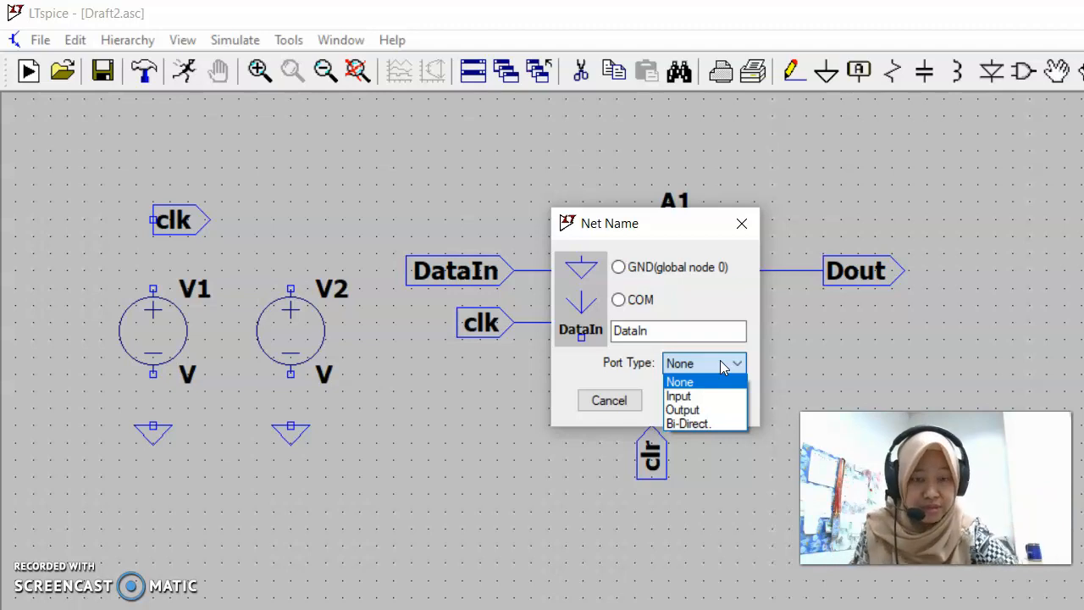
{"action": "left_click", "coordinate": [721, 408]}
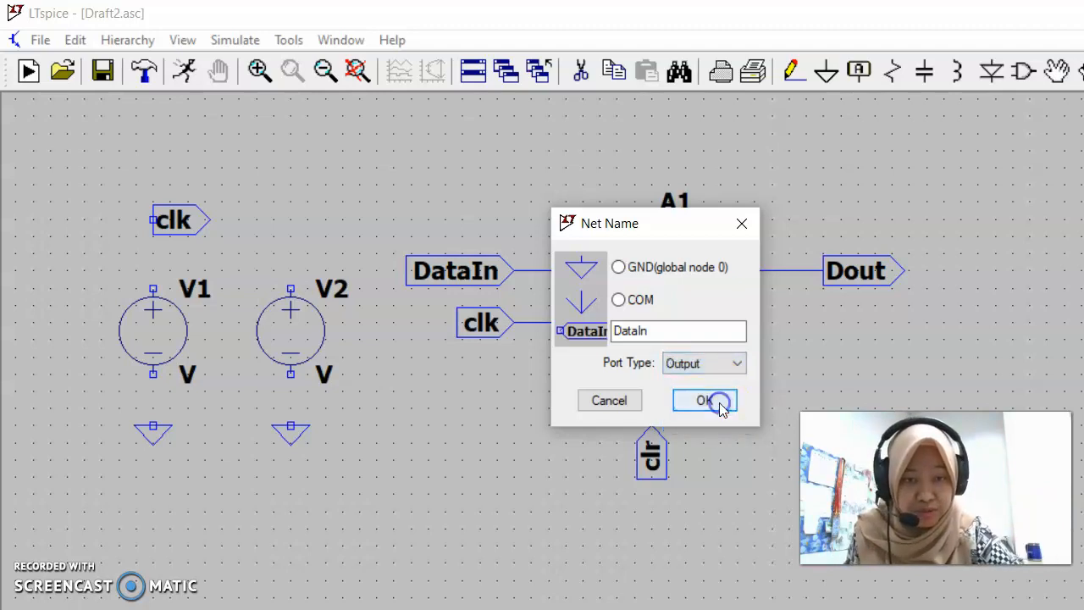
{"action": "left_click", "coordinate": [721, 406]}
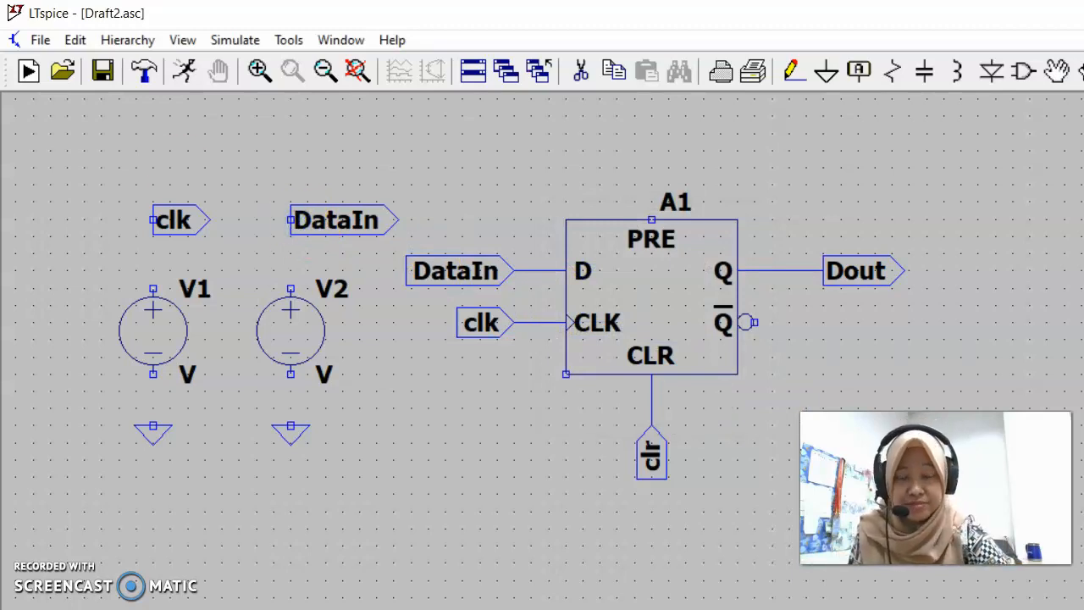
{"action": "right_click", "coordinate": [295, 296]}
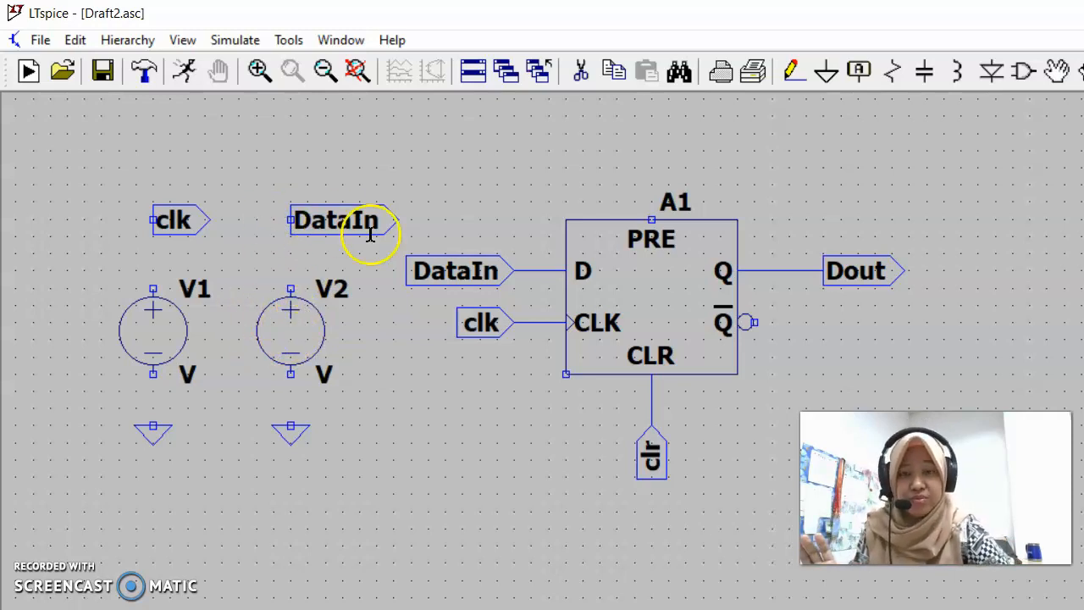
{"action": "left_click", "coordinate": [481, 277]}
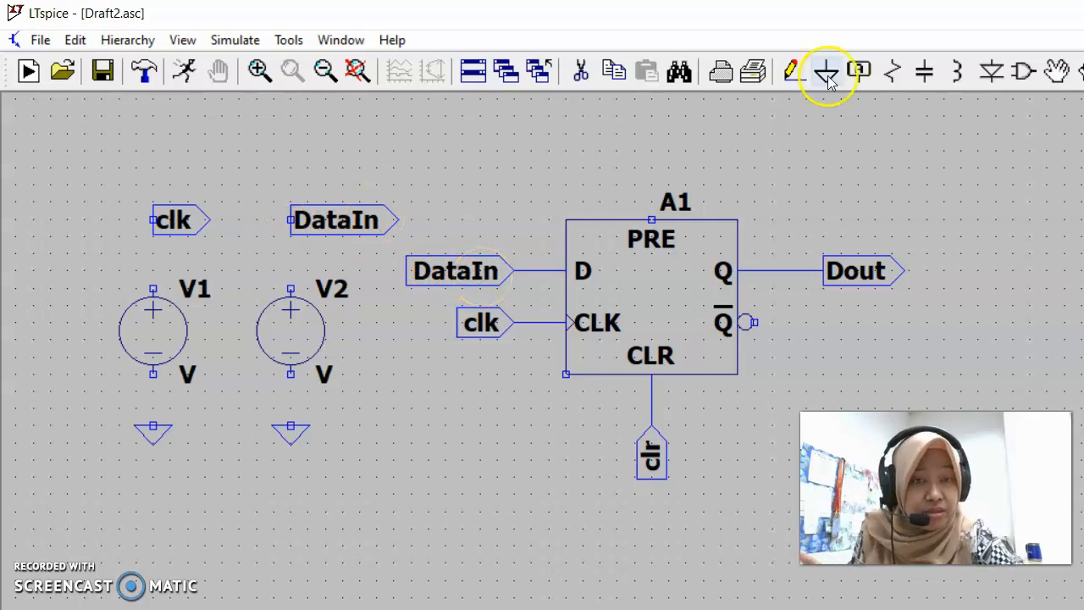
Step: Wire the DataIn label to V2's positive terminal and the clk label to V1's positive terminal
{"action": "left_click", "coordinate": [794, 71]}
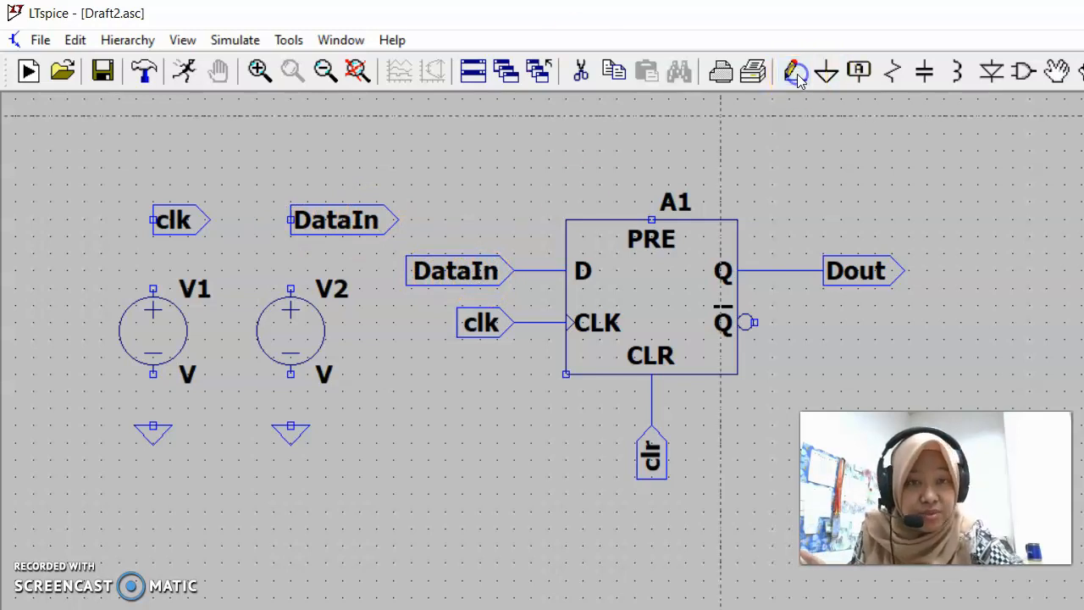
{"action": "left_click", "coordinate": [291, 220]}
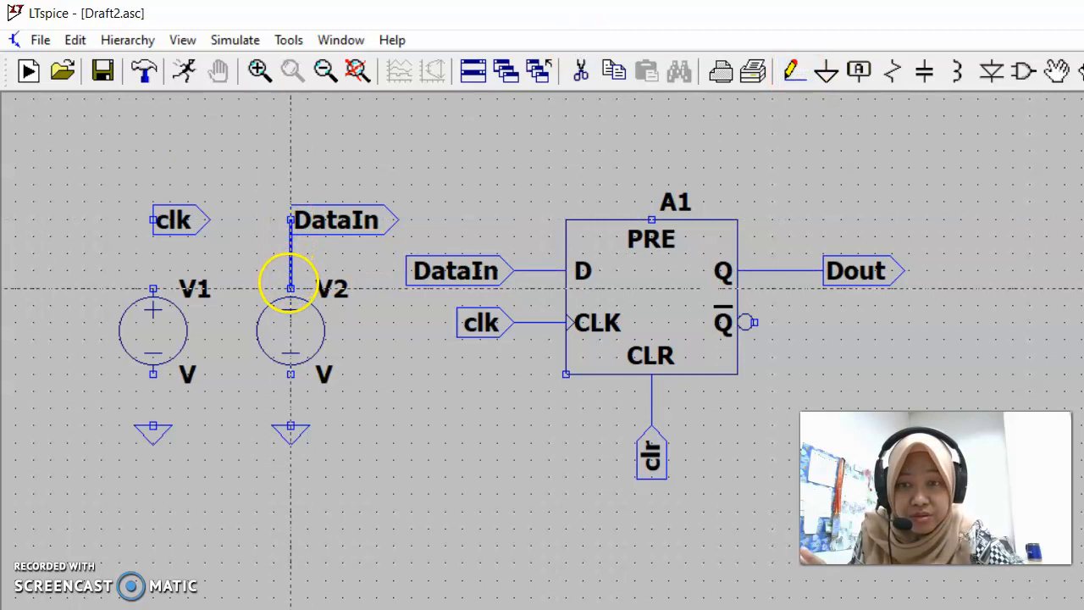
{"action": "left_click", "coordinate": [290, 289]}
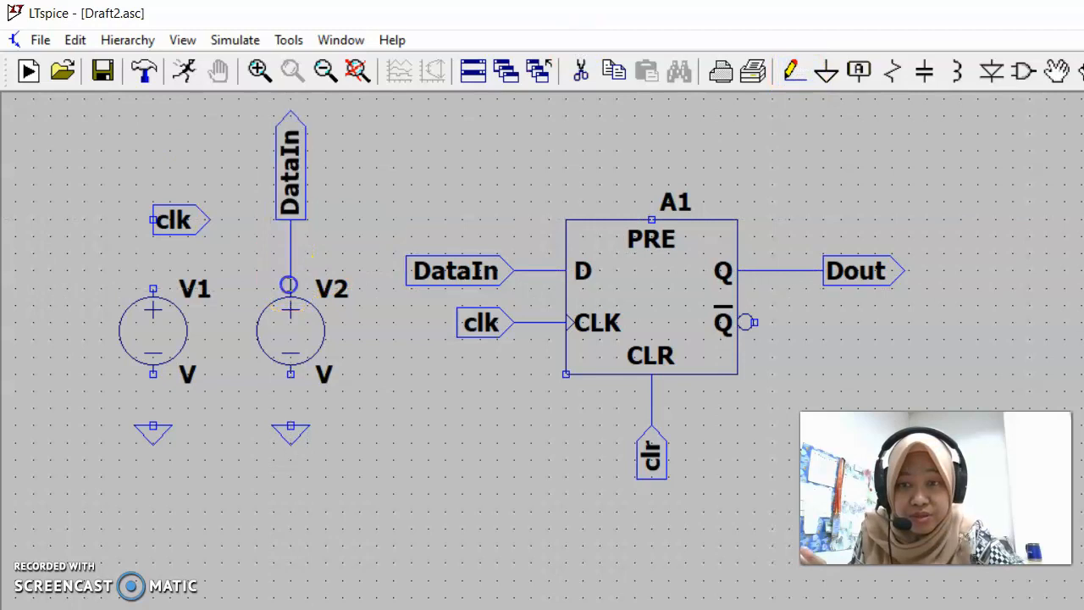
{"action": "left_click", "coordinate": [152, 220]}
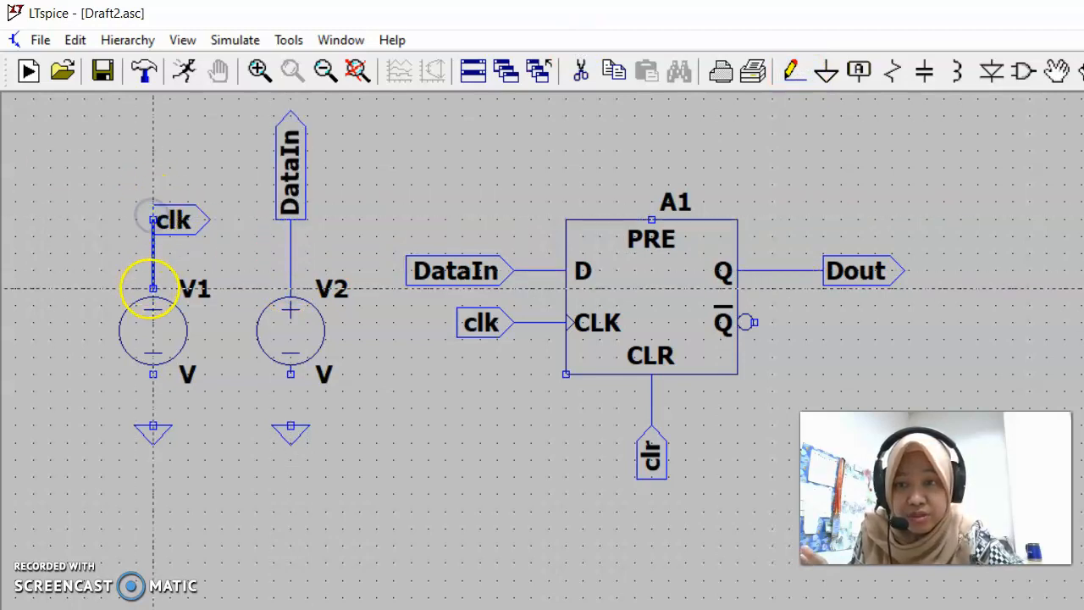
{"action": "left_click", "coordinate": [152, 289]}
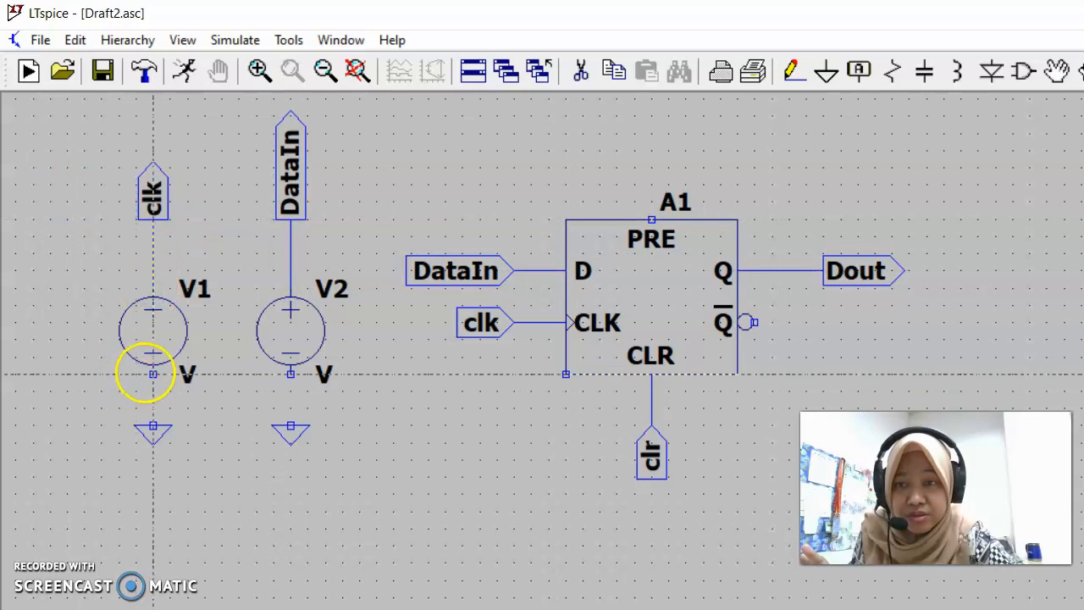
Step: Wire the negative terminals of V1 and V2 to the ground symbols below them
{"action": "left_click", "coordinate": [153, 374]}
{"action": "left_click", "coordinate": [153, 425]}
{"action": "left_click", "coordinate": [291, 374]}
{"action": "left_click", "coordinate": [291, 425]}
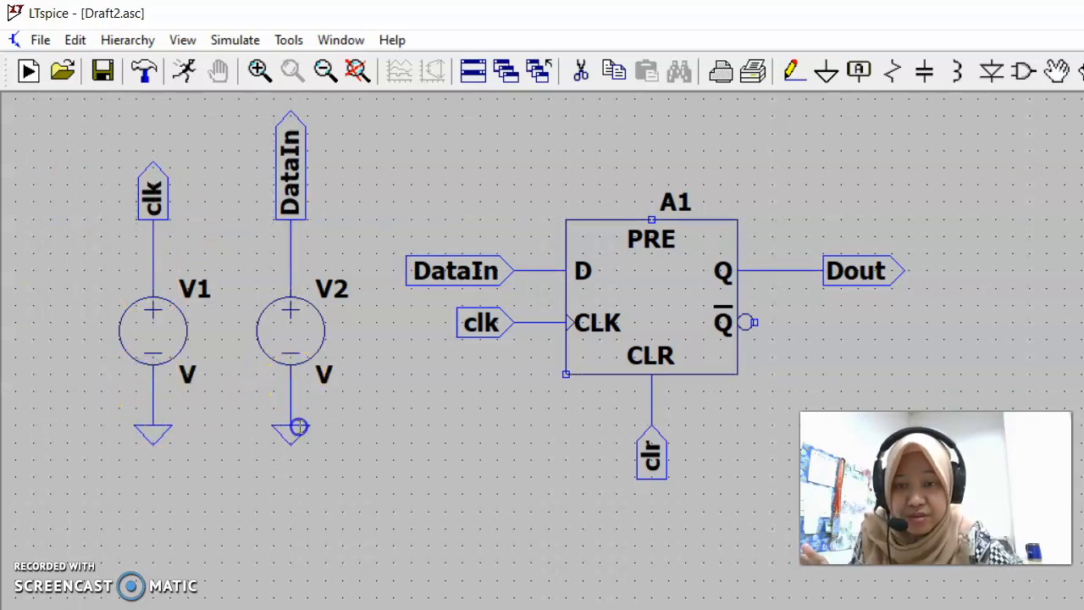
{"action": "key", "text": "Escape"}
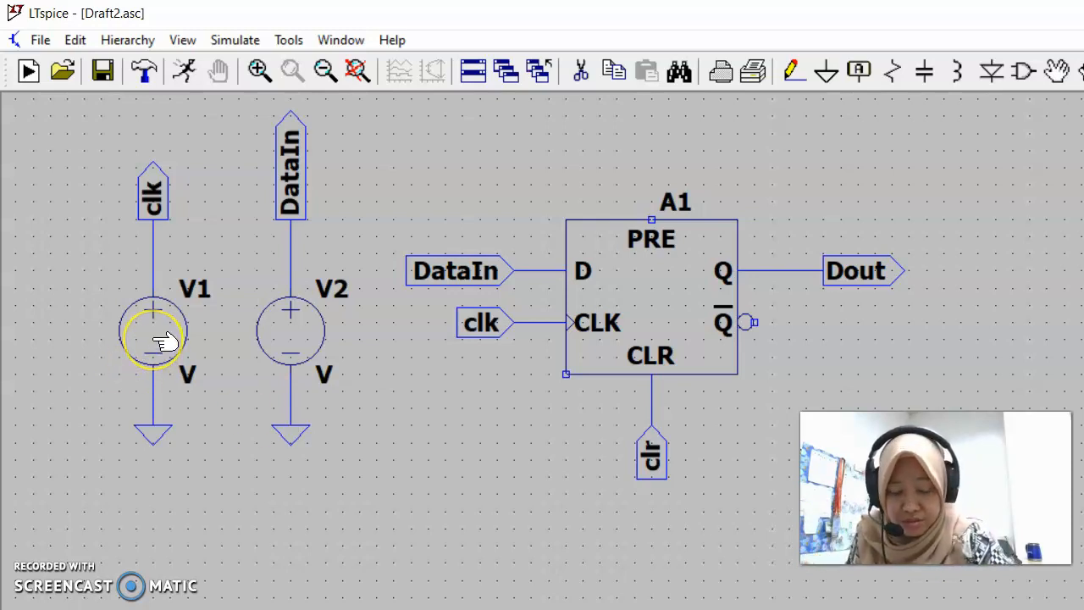
Step: Give voltage source V1 a PULSE function with an initial voltage of 0 and an on voltage of 5
{"action": "right_click", "coordinate": [165, 335]}
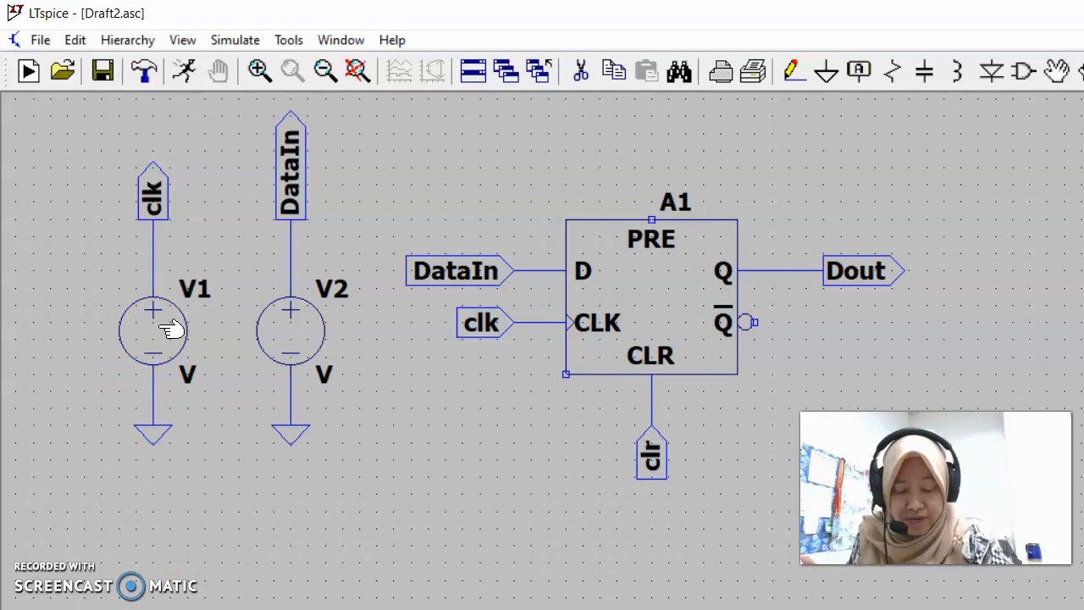
{"action": "right_click", "coordinate": [161, 327]}
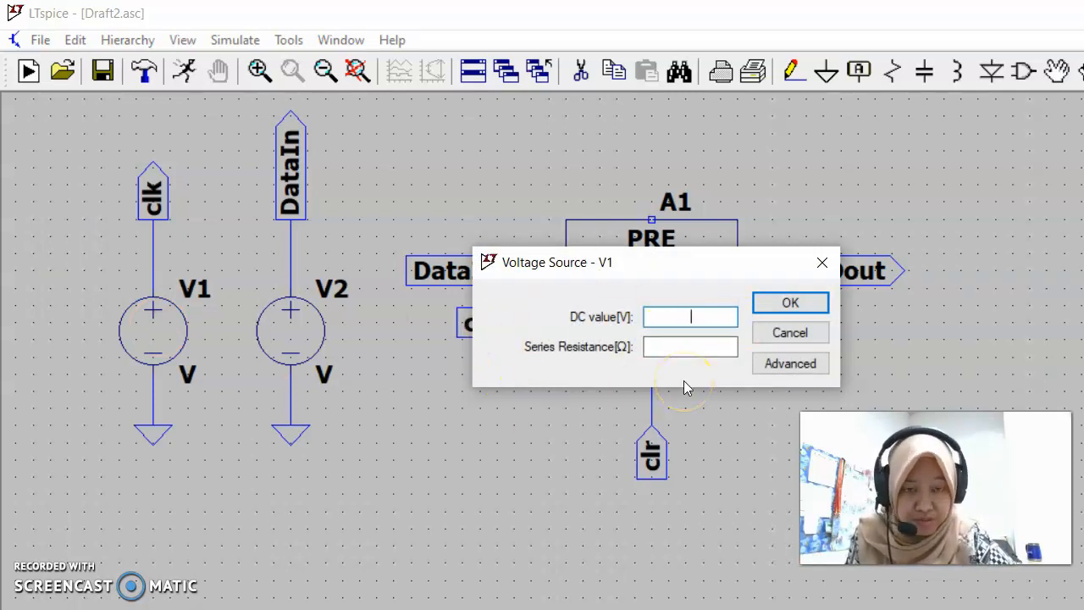
{"action": "left_click", "coordinate": [795, 373]}
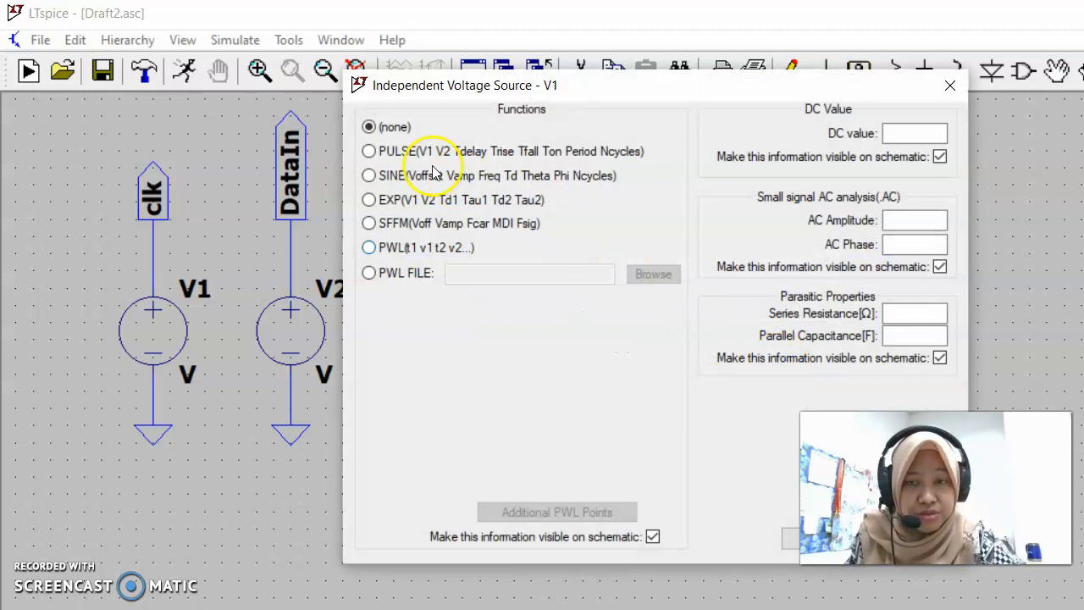
{"action": "left_click", "coordinate": [369, 152]}
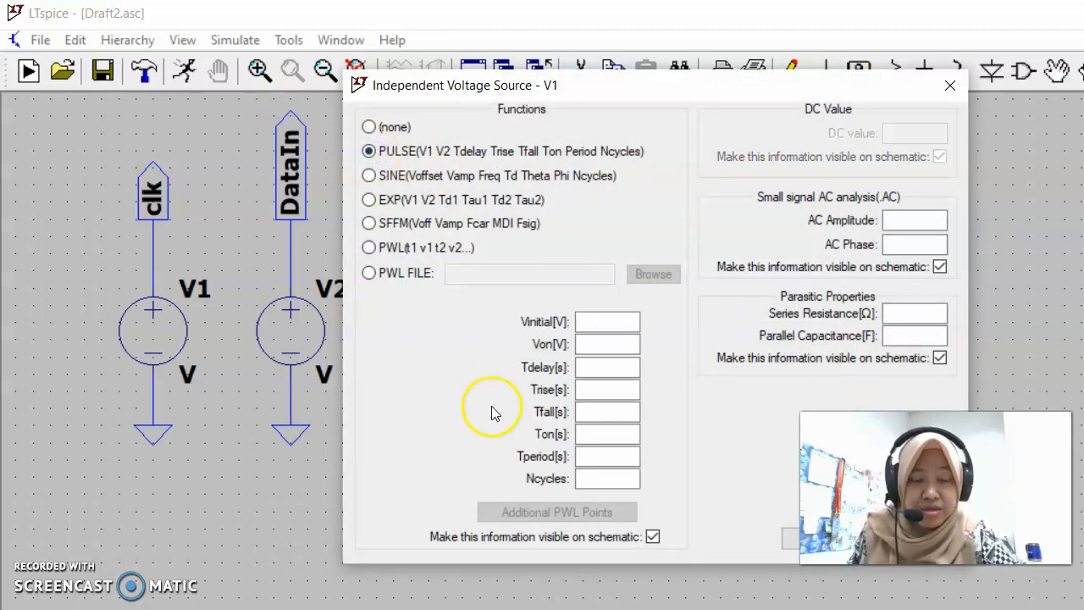
{"action": "left_click", "coordinate": [616, 325]}
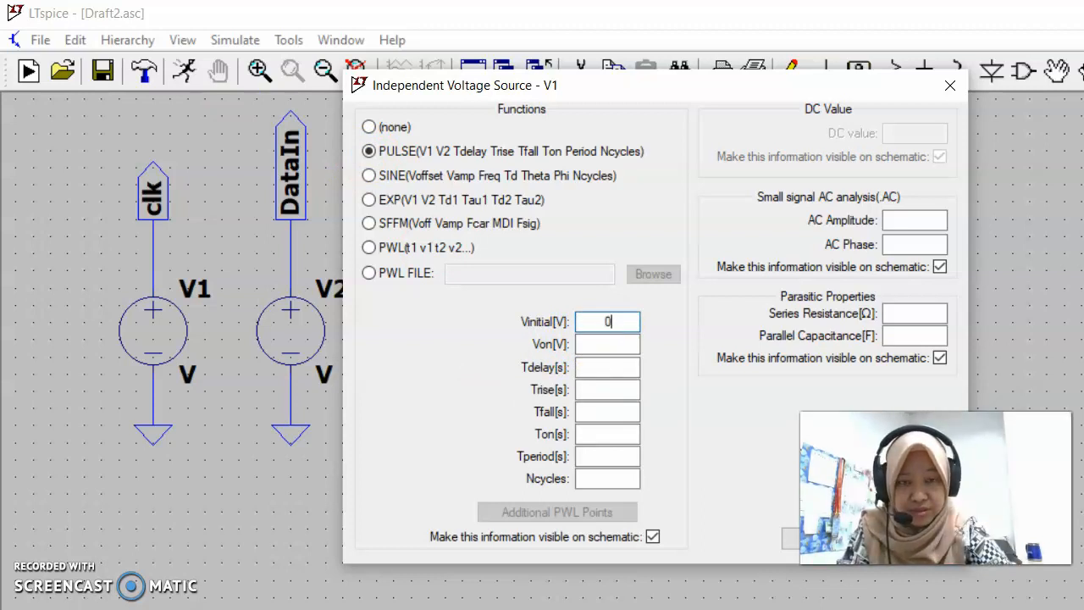
{"action": "left_click", "coordinate": [618, 344]}
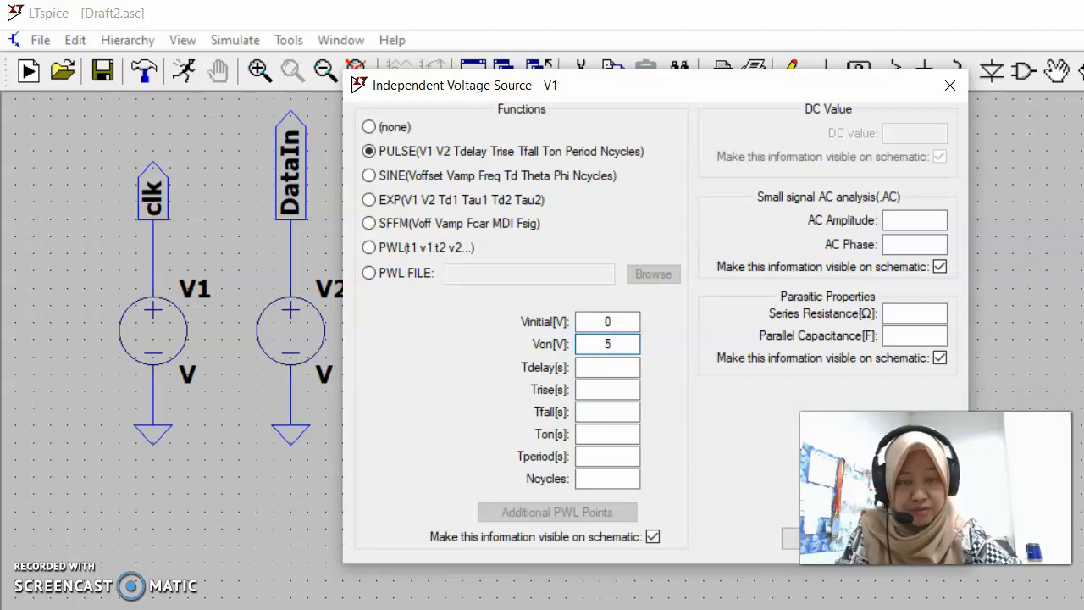
Step: Set V1's pulse delay, rise time and fall time to 1ns each
{"action": "left_click", "coordinate": [619, 367]}
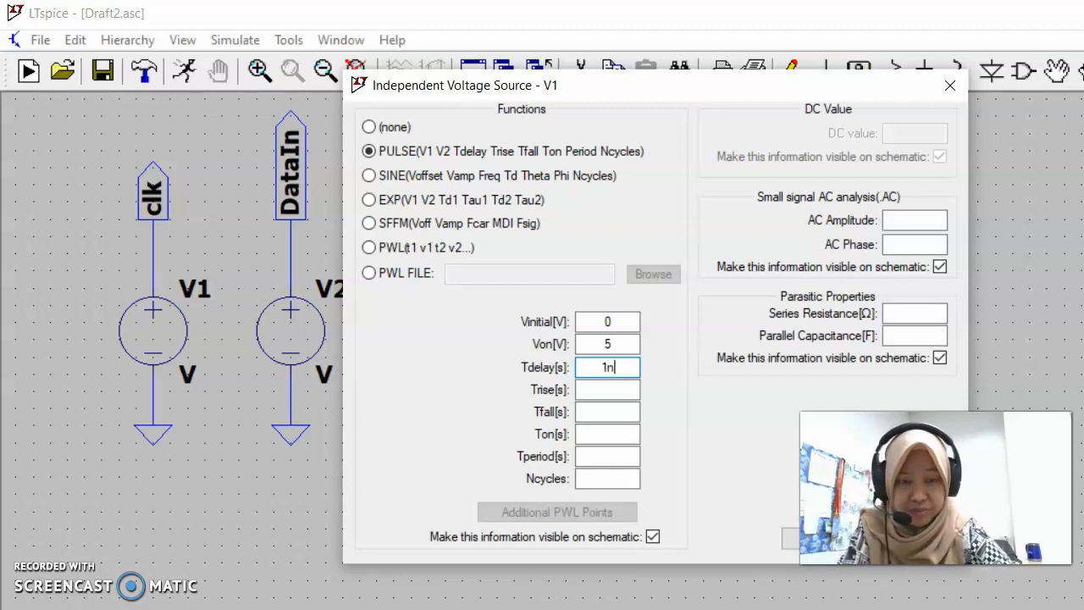
{"action": "left_click", "coordinate": [625, 390]}
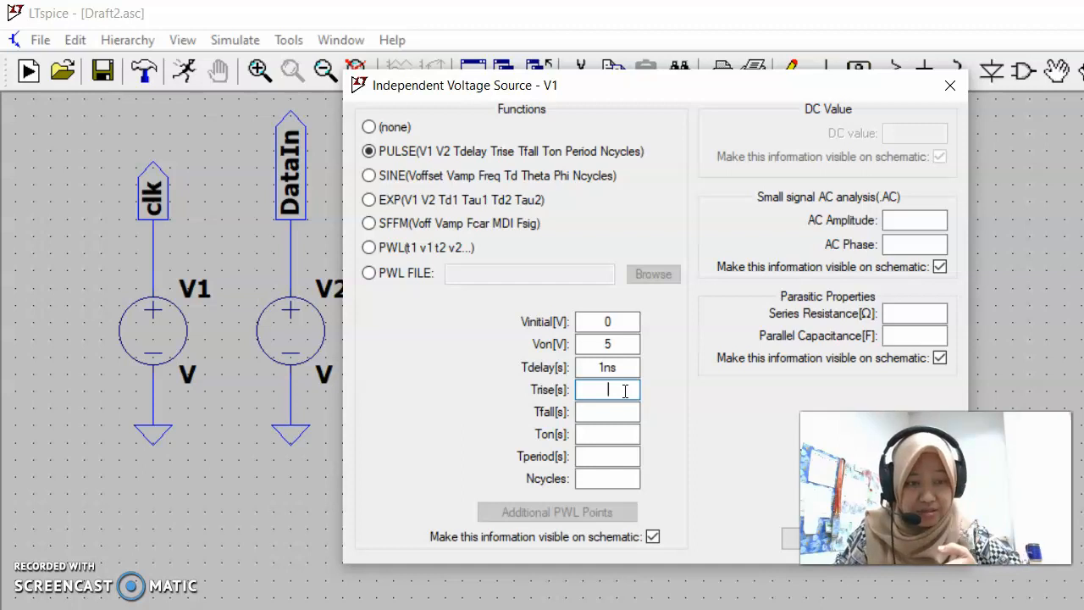
{"action": "type", "text": "1ns"}
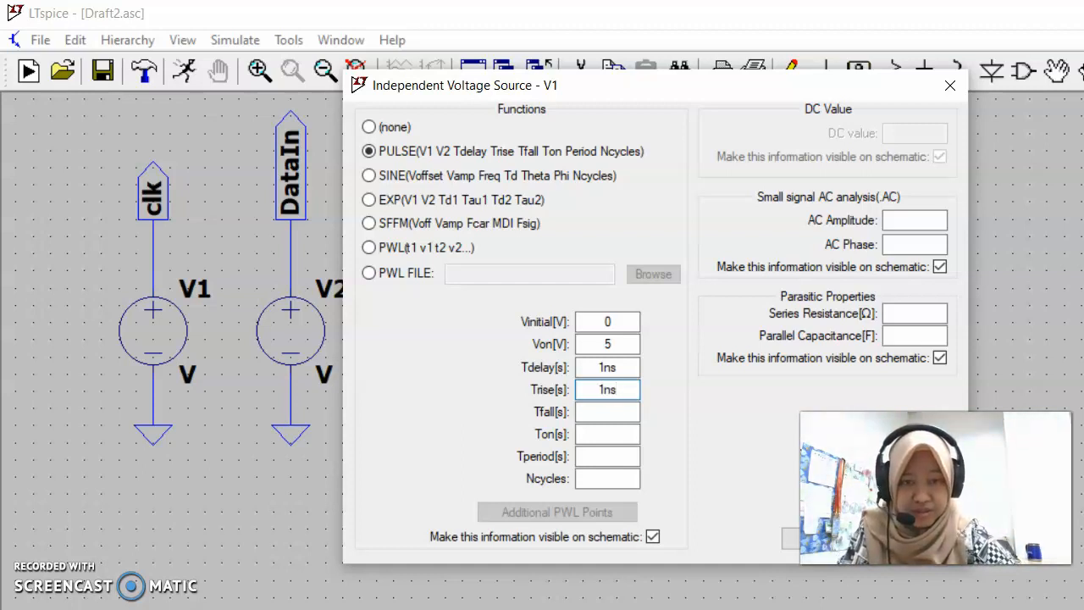
{"action": "left_click", "coordinate": [614, 412]}
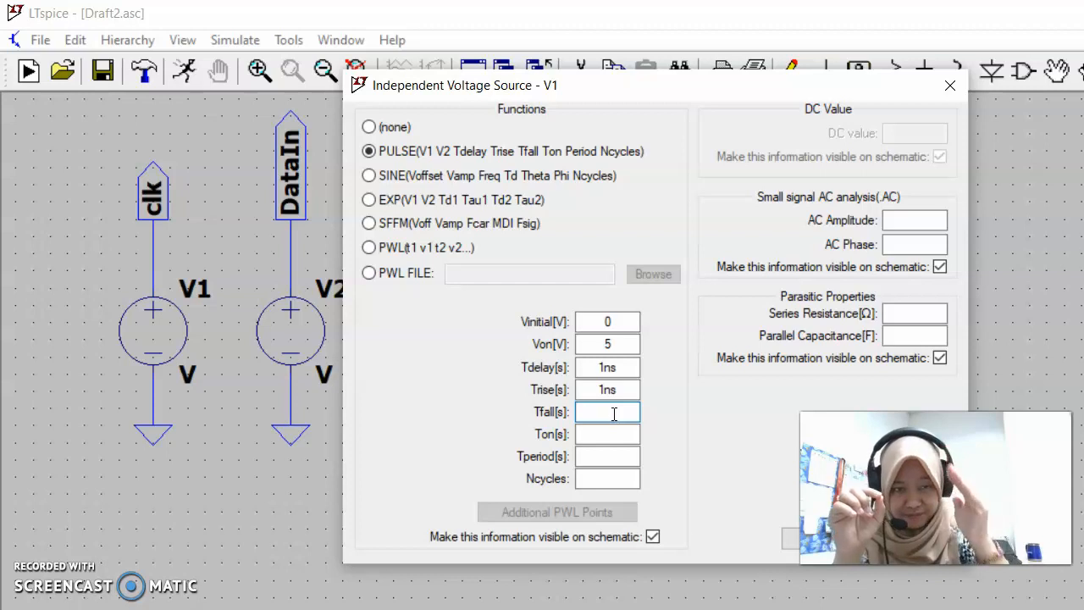
Step: Set V1's pulse on time to 2ms and its period to 4ms, and apply the source settings
{"action": "left_click", "coordinate": [608, 434]}
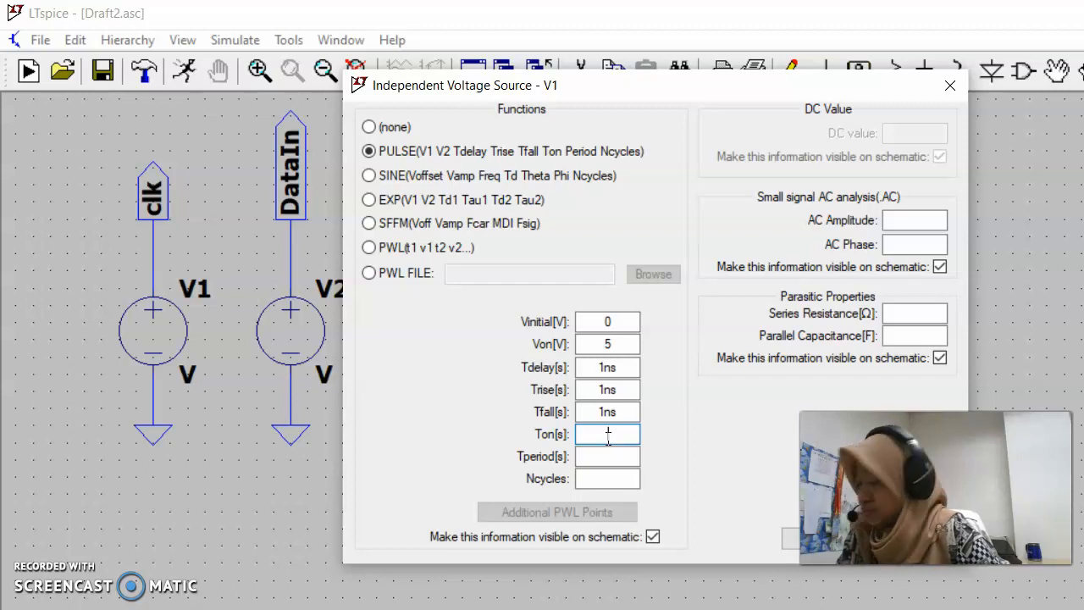
{"action": "type", "text": "2ms"}
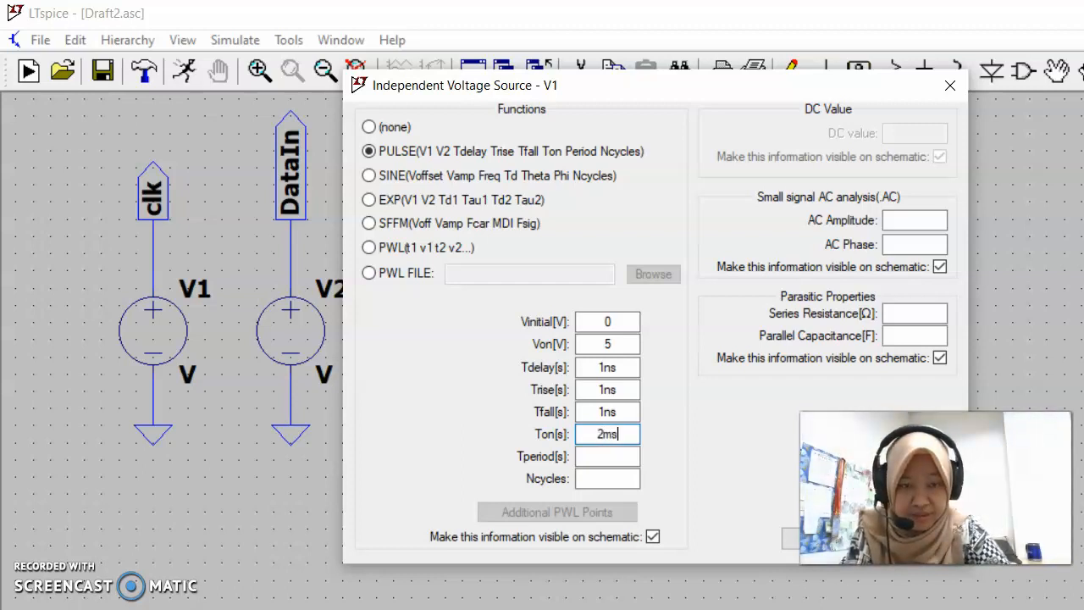
{"action": "left_click", "coordinate": [614, 458]}
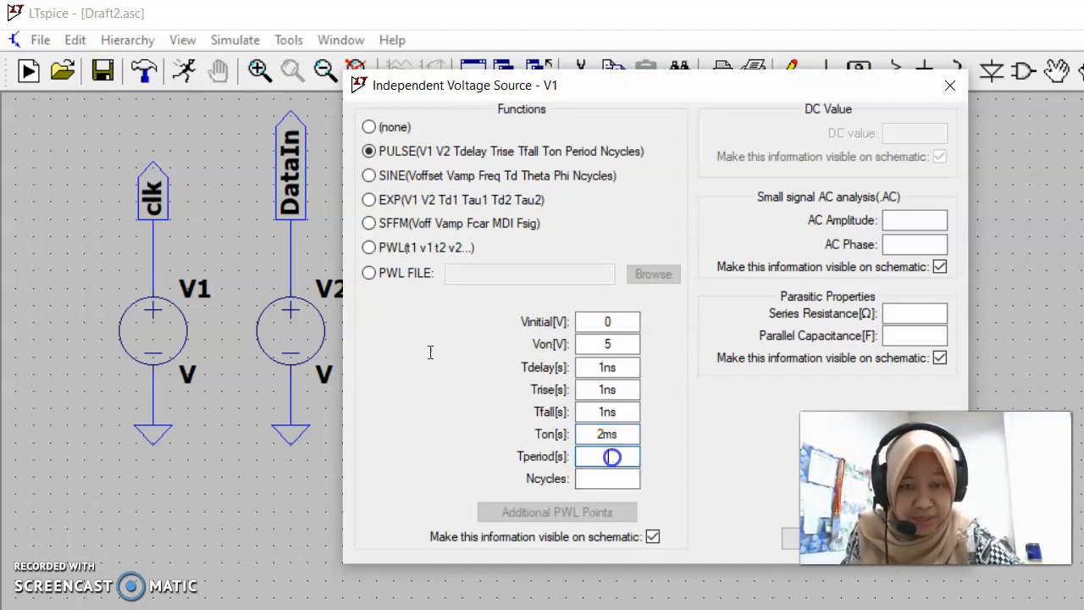
{"action": "type", "text": "4ms"}
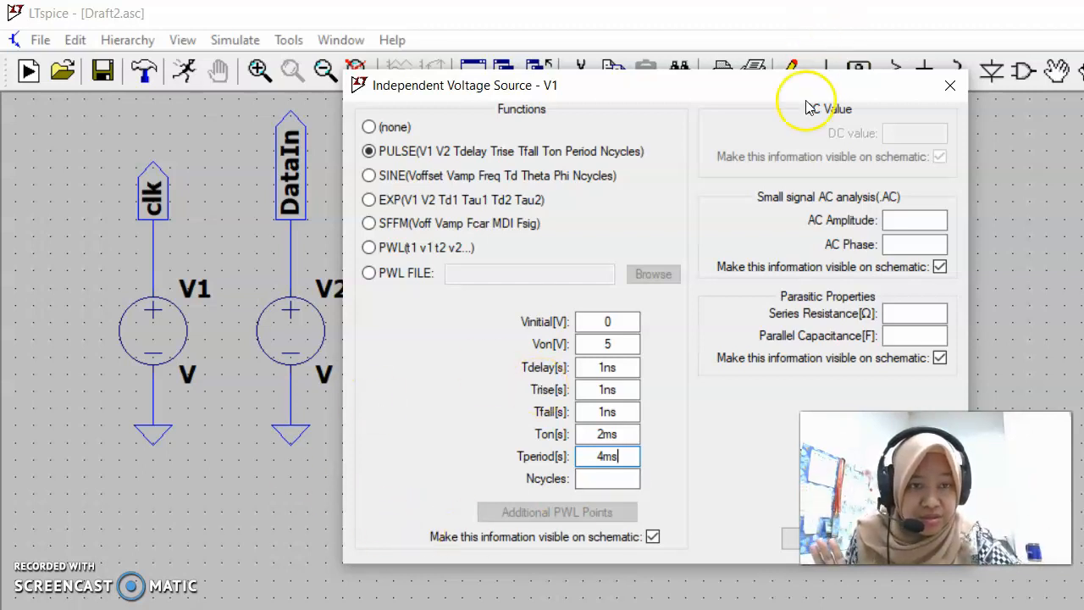
{"action": "left_click_drag", "start_coordinate": [826, 97], "coordinate": [639, 84]}
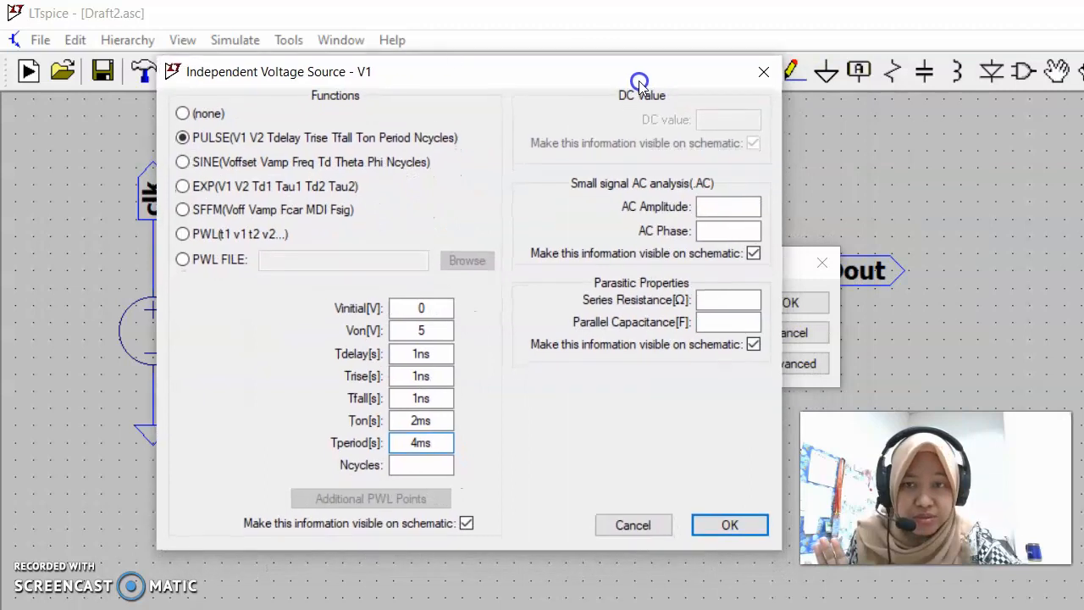
{"action": "left_click", "coordinate": [730, 525]}
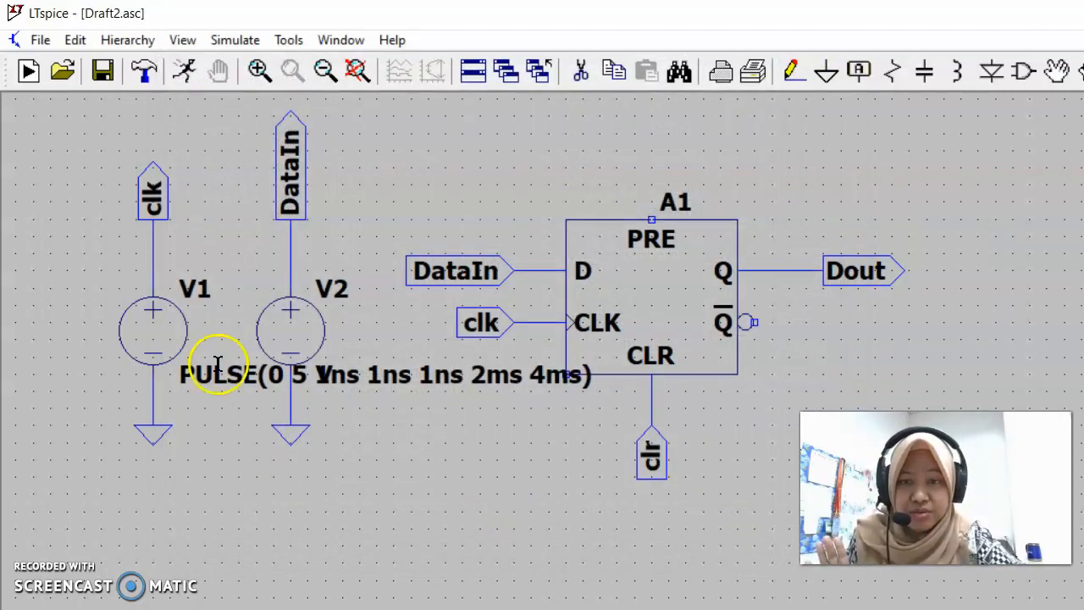
Step: Move V1's PULSE text to the free area below the ground symbols of V1 and V2
{"action": "mouse_move", "coordinate": [227, 378]}
{"action": "left_mouse_down"}
{"action": "mouse_move", "coordinate": [218, 376]}
{"action": "mouse_move", "coordinate": [217, 406]}
{"action": "mouse_move", "coordinate": [218, 377]}
{"action": "mouse_move", "coordinate": [218, 387]}
{"action": "left_mouse_up"}
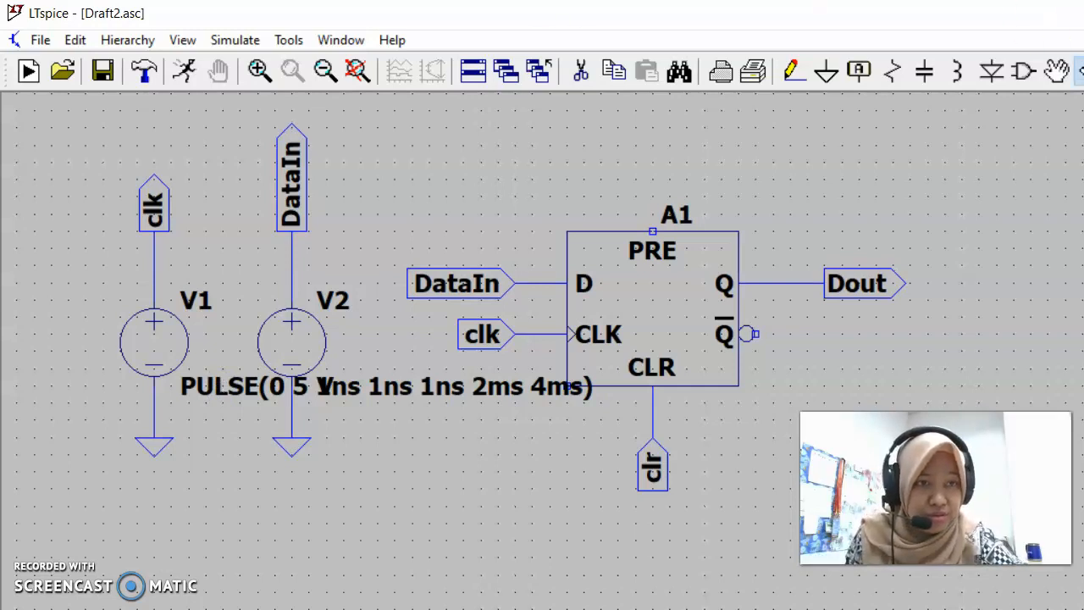
{"action": "left_click", "coordinate": [232, 392]}
{"action": "left_click_drag", "start_coordinate": [232, 390], "coordinate": [95, 486]}
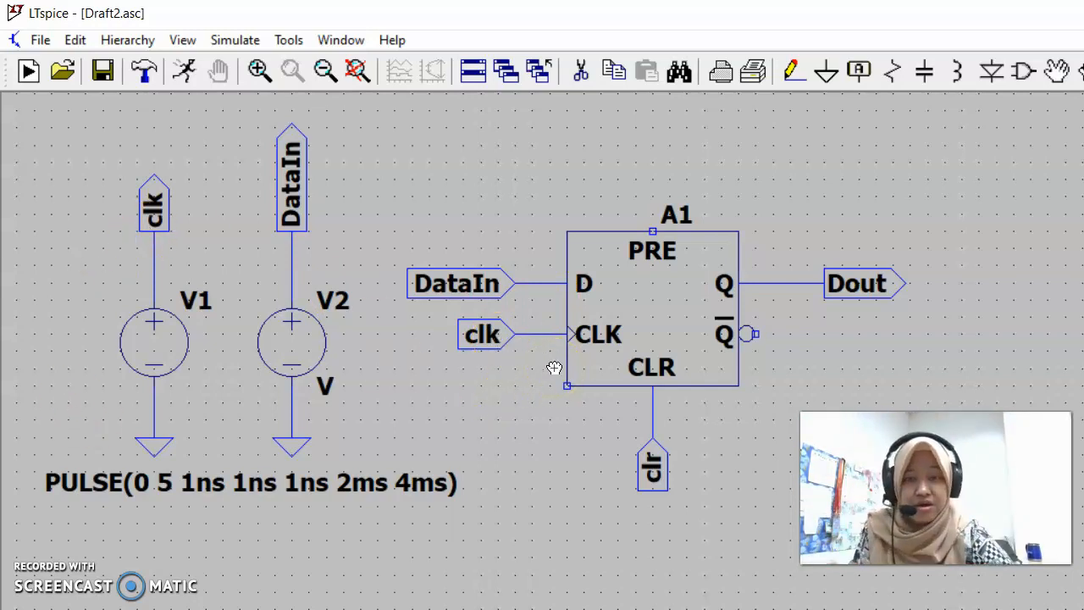
Step: Give voltage source V2 a PULSE function with an initial voltage of 0 and an on voltage of 5
{"action": "right_click", "coordinate": [300, 344]}
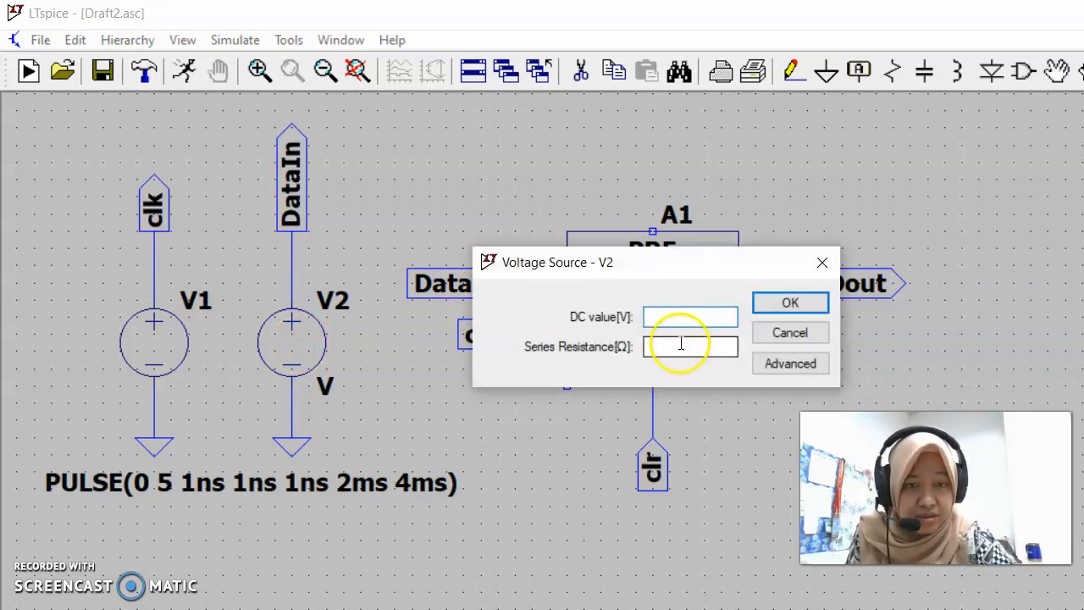
{"action": "left_click", "coordinate": [790, 332]}
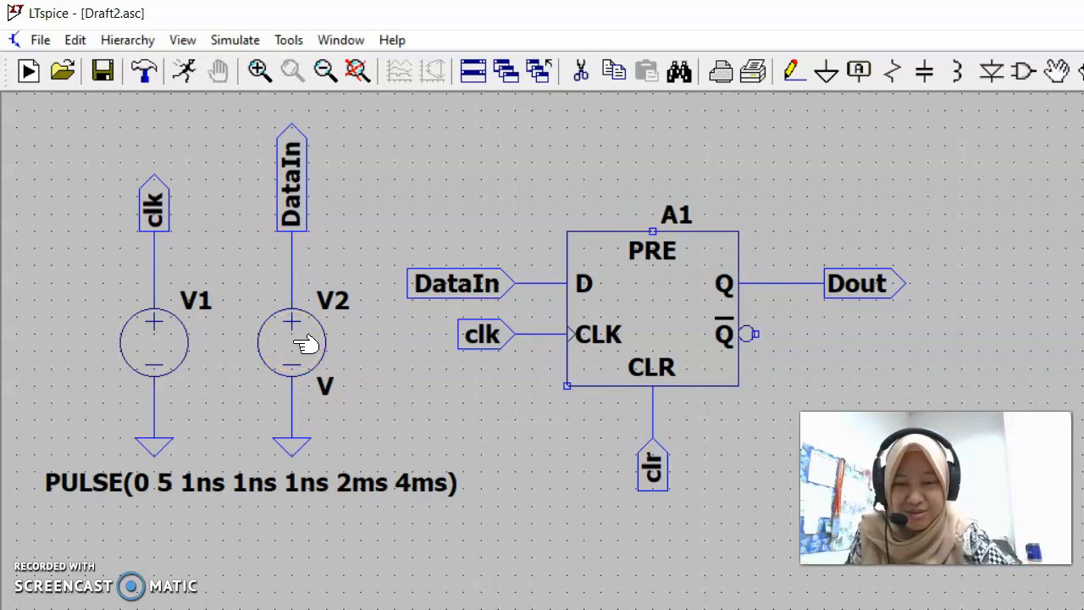
{"action": "right_click", "coordinate": [298, 343]}
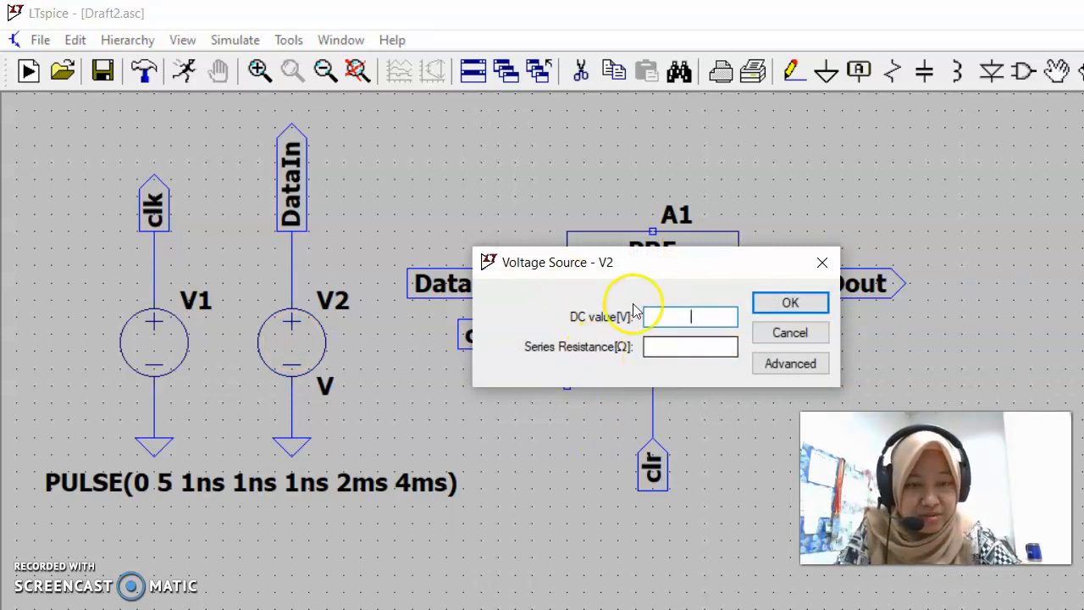
{"action": "left_click", "coordinate": [813, 366]}
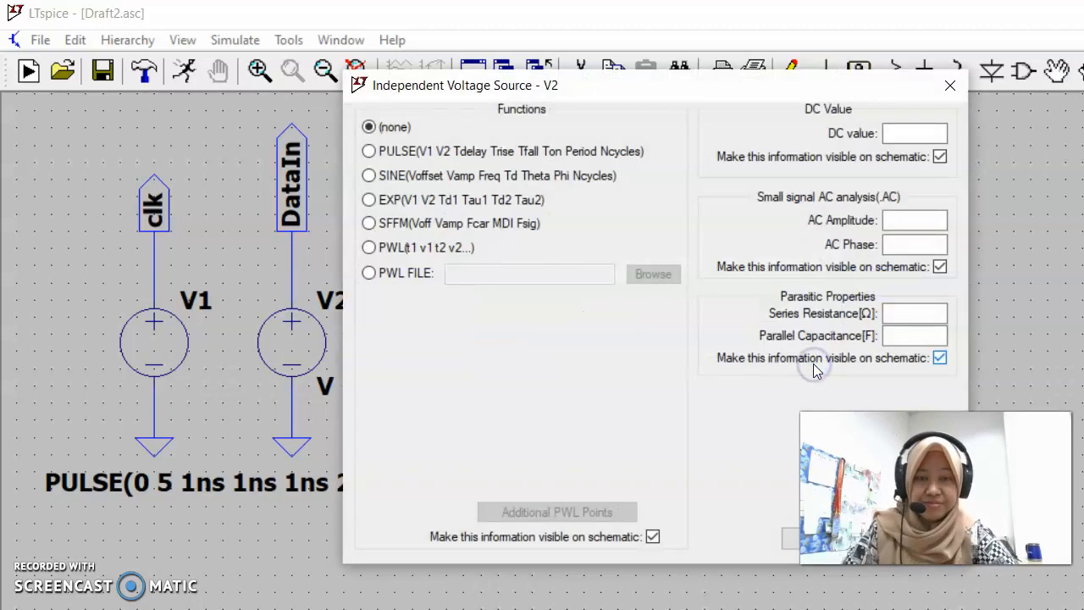
{"action": "left_click", "coordinate": [371, 151]}
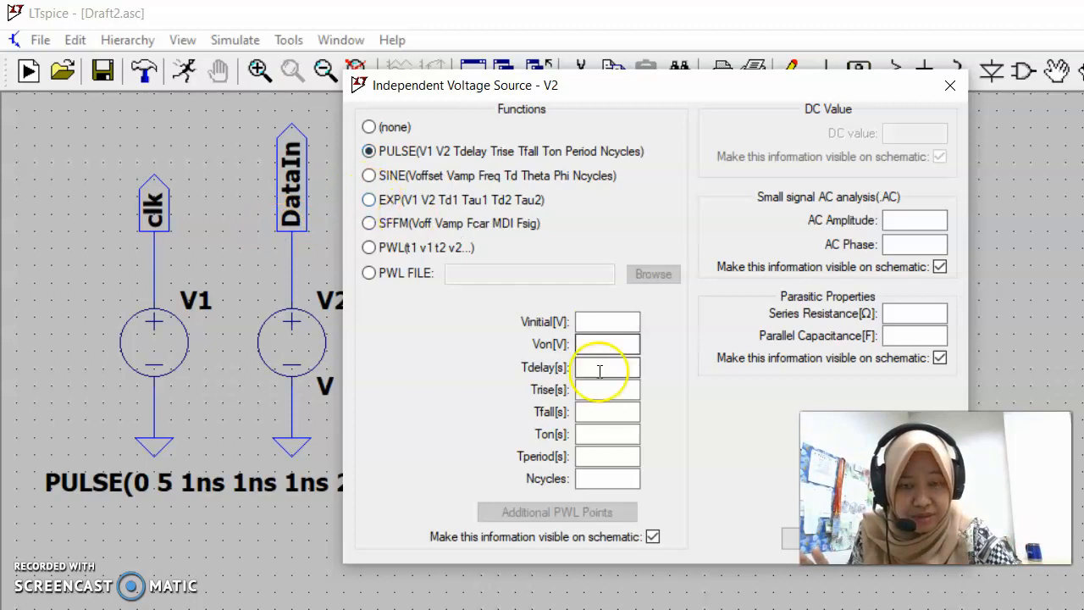
{"action": "left_click", "coordinate": [617, 323]}
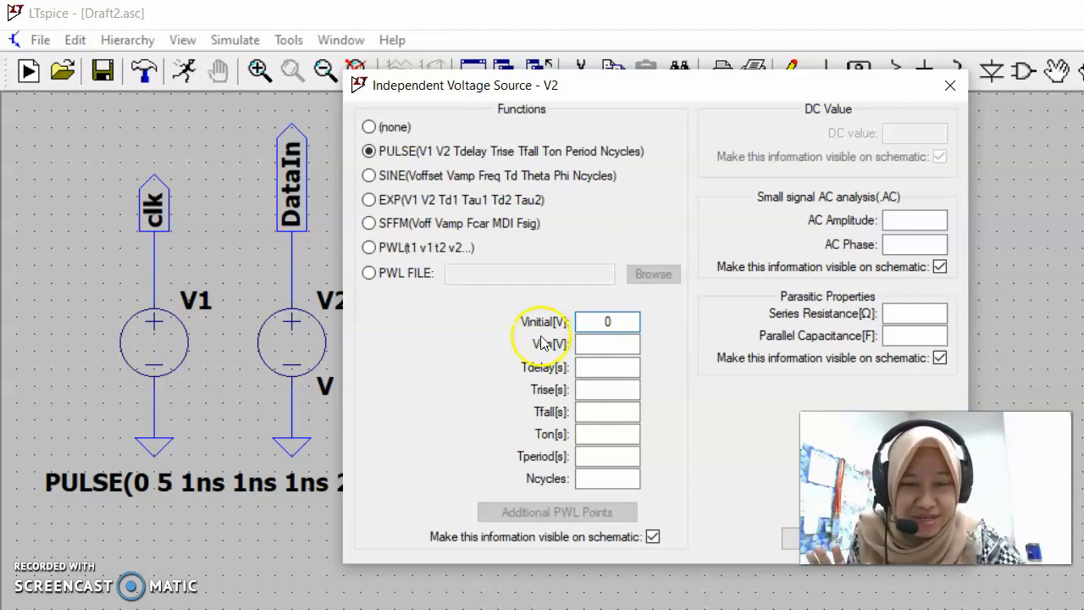
{"action": "left_click", "coordinate": [617, 347]}
{"action": "type", "text": "5"}
Step: Set V2's pulse delay to 1ms and its rise and fall times to 1ns each
{"action": "left_click", "coordinate": [617, 368]}
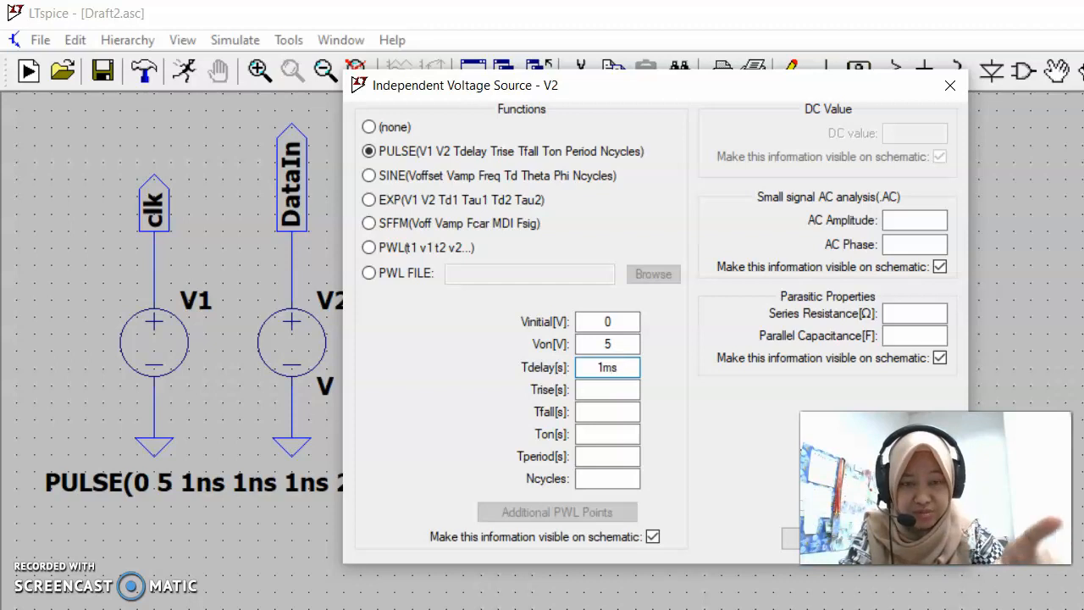
{"action": "left_click", "coordinate": [612, 392]}
{"action": "type", "text": "1ns"}
{"action": "left_click", "coordinate": [614, 413]}
{"action": "type", "text": "1ns"}
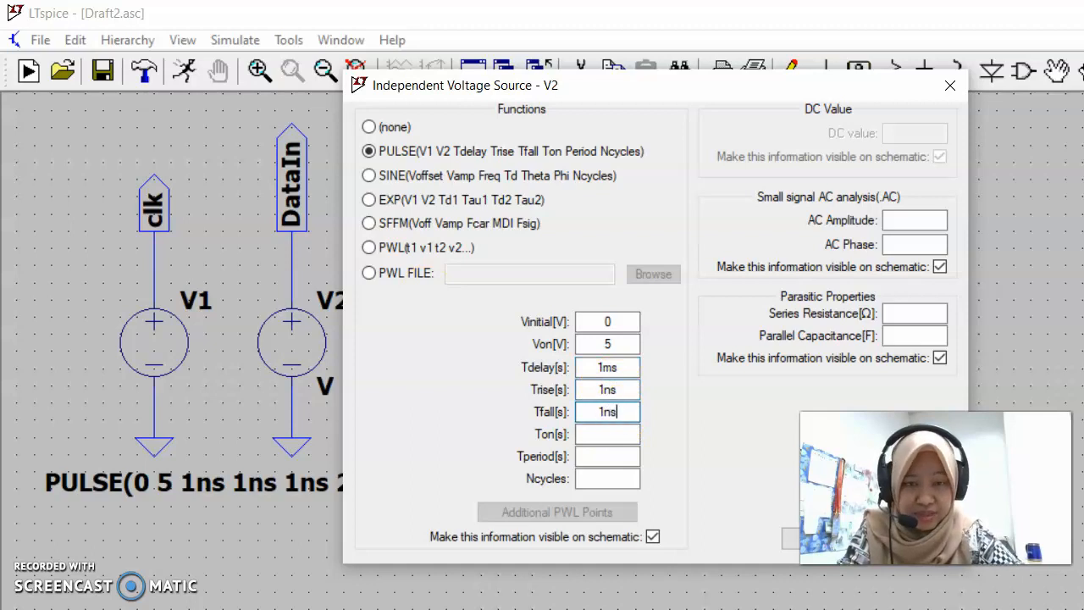
Step: Set V2's pulse on time to 5ms and its period to 10ms, and apply the source settings
{"action": "left_click", "coordinate": [623, 434]}
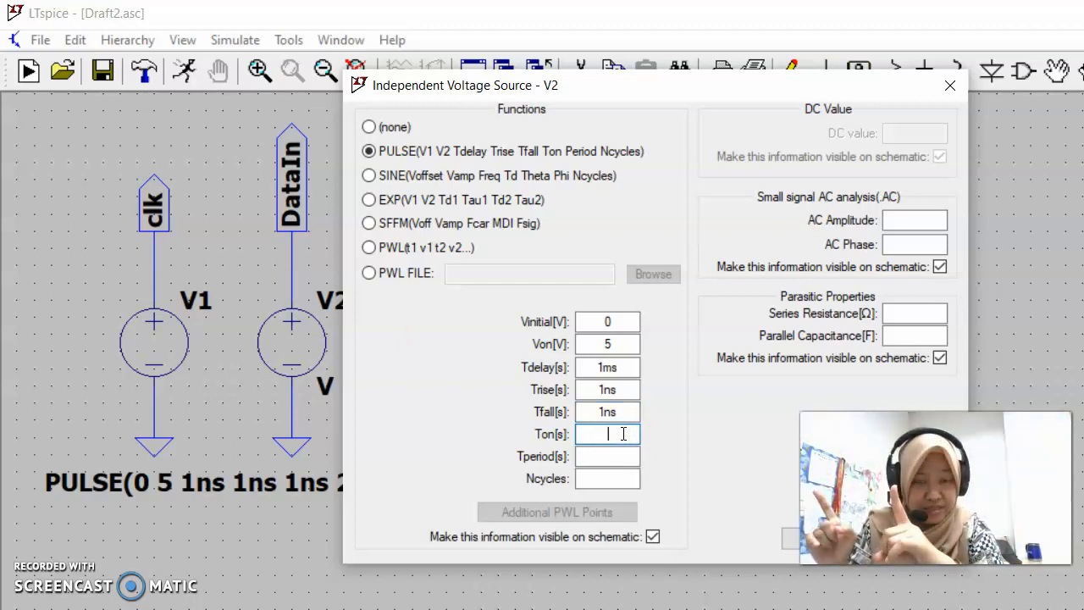
{"action": "left_click_drag", "start_coordinate": [499, 87], "coordinate": [613, 129]}
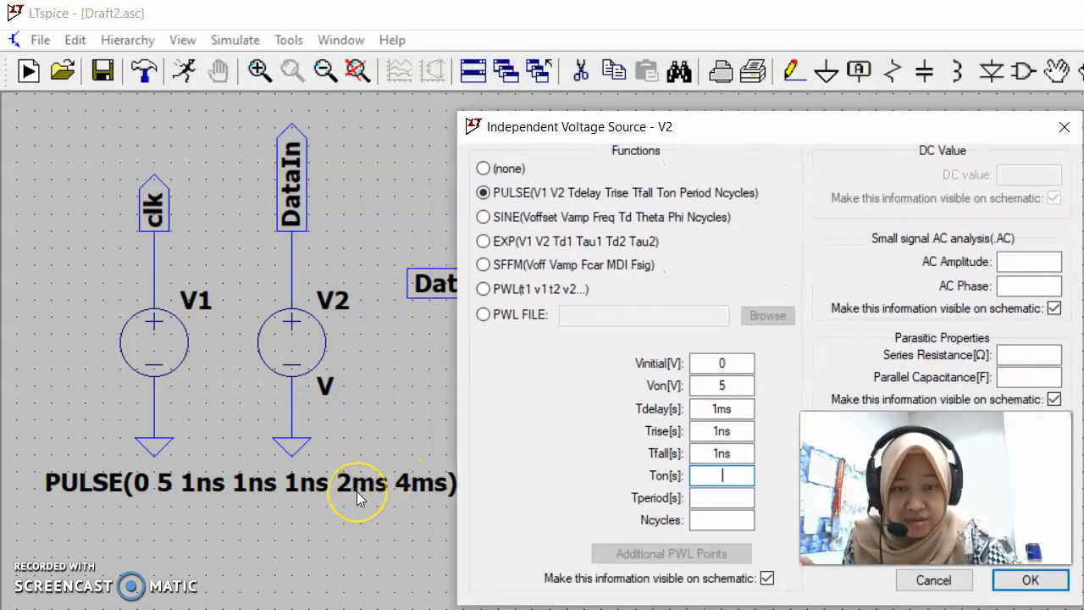
{"action": "left_click", "coordinate": [716, 131]}
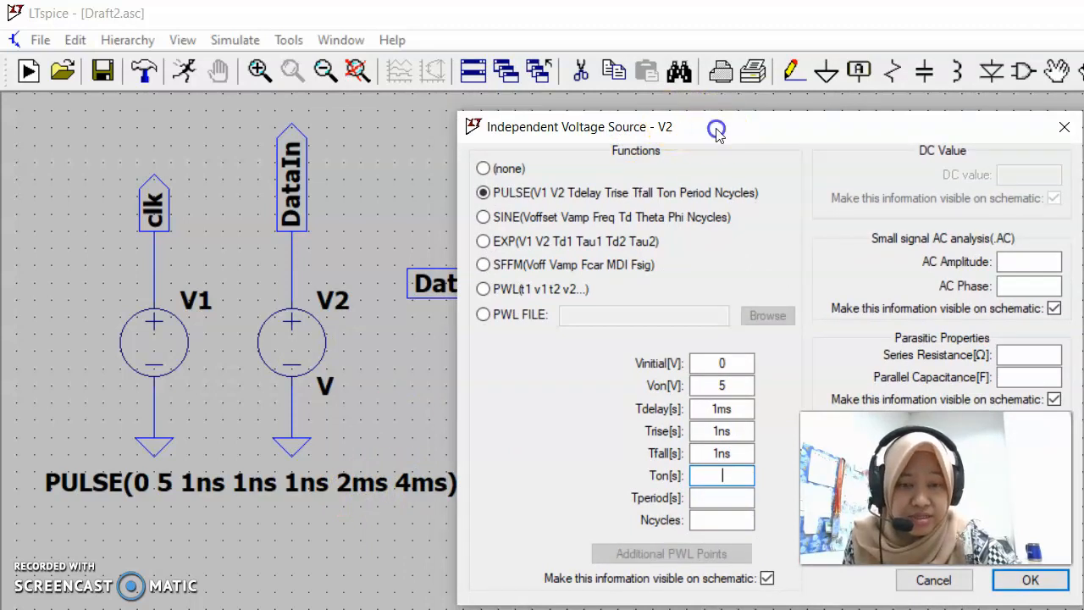
{"action": "left_click_drag", "start_coordinate": [716, 131], "coordinate": [700, 99]}
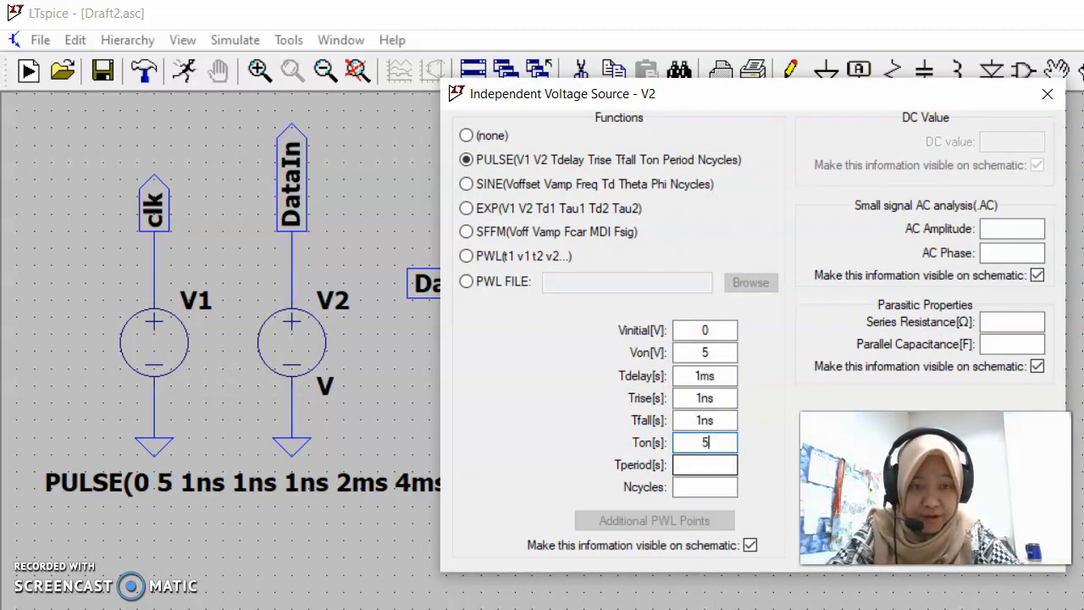
{"action": "left_click", "coordinate": [726, 465]}
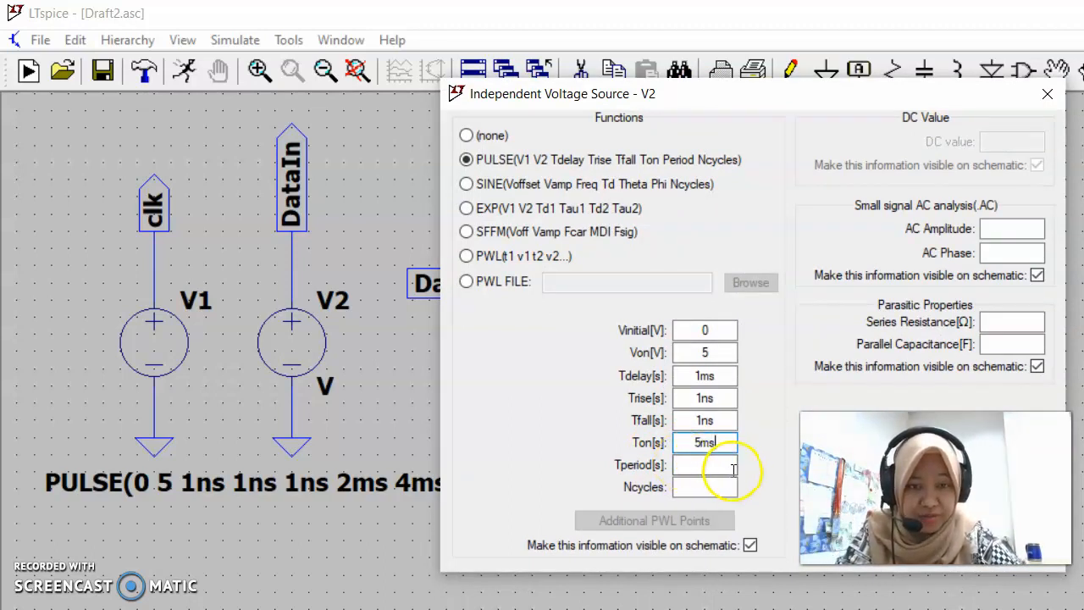
{"action": "type", "text": "10ms"}
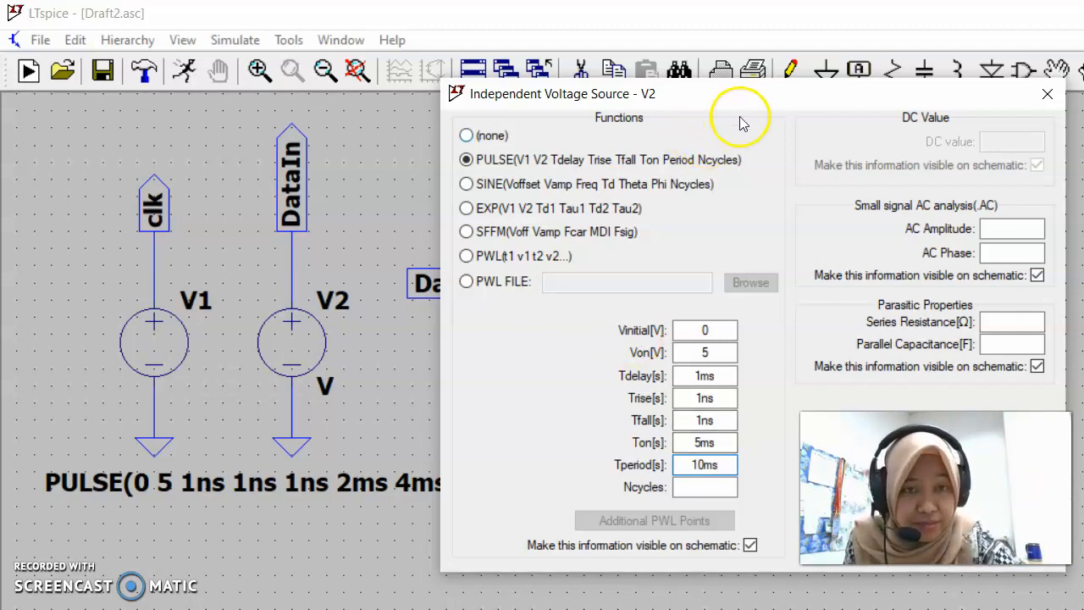
{"action": "left_click_drag", "start_coordinate": [752, 105], "coordinate": [455, 128]}
{"action": "left_click", "coordinate": [688, 559]}
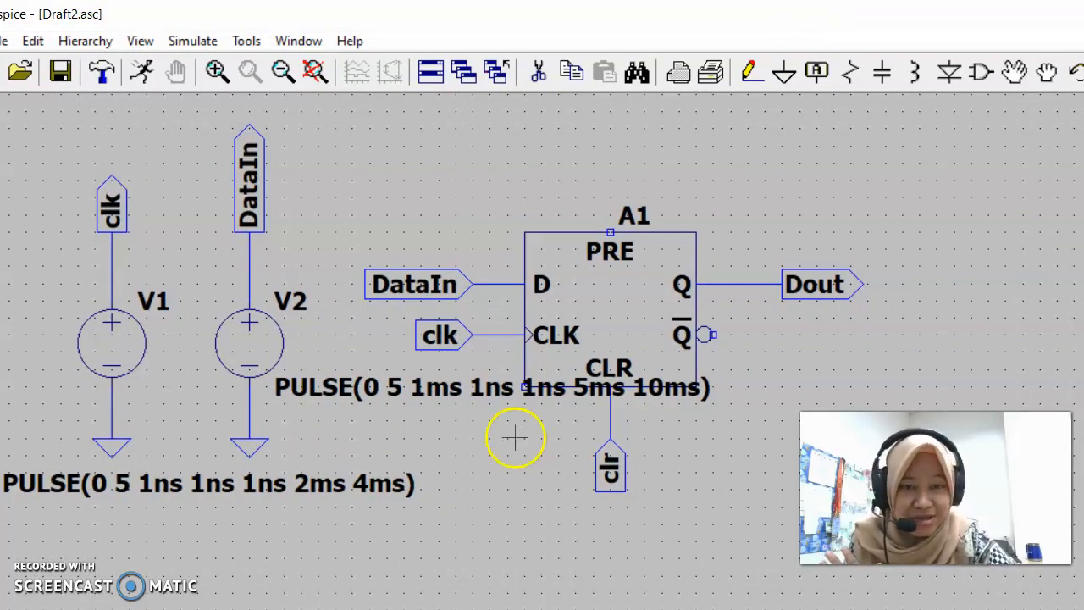
Step: Move V2's PULSE text directly below V1's PULSE text so it clears the flip-flop symbol
{"action": "left_click", "coordinate": [1048, 74]}
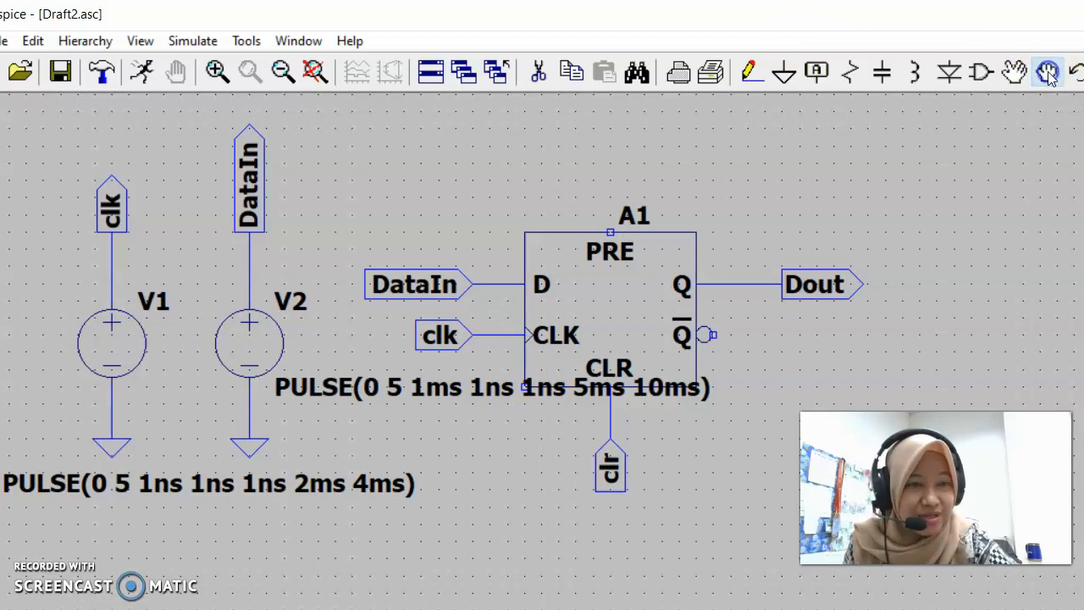
{"action": "left_click", "coordinate": [398, 389]}
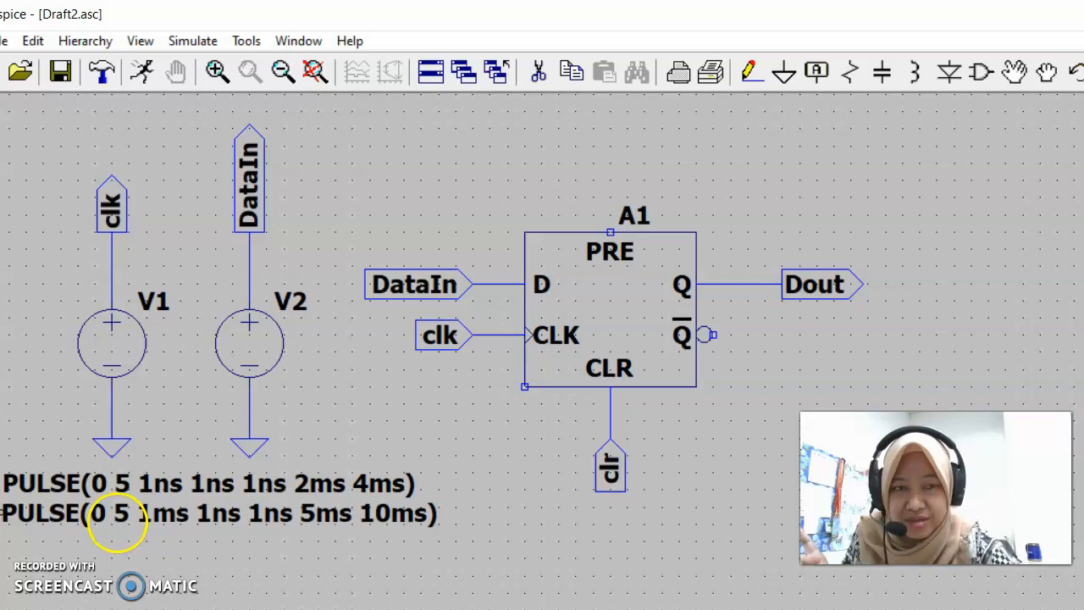
{"action": "left_click", "coordinate": [118, 522]}
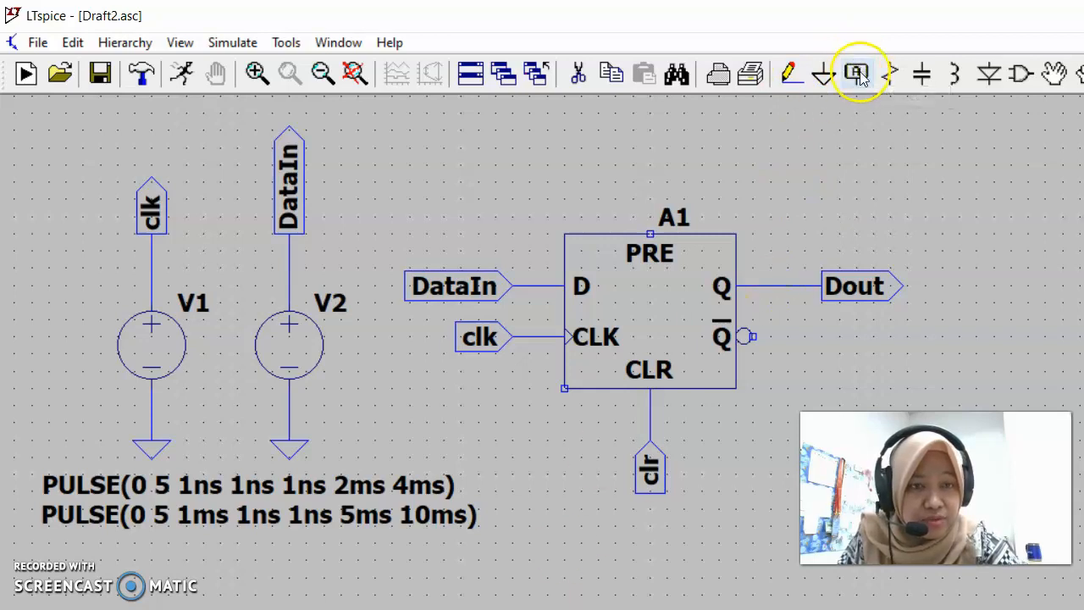
Step: Place a third voltage source to the right of the flip-flop, just beyond the Dout port
{"action": "left_click", "coordinate": [1023, 76]}
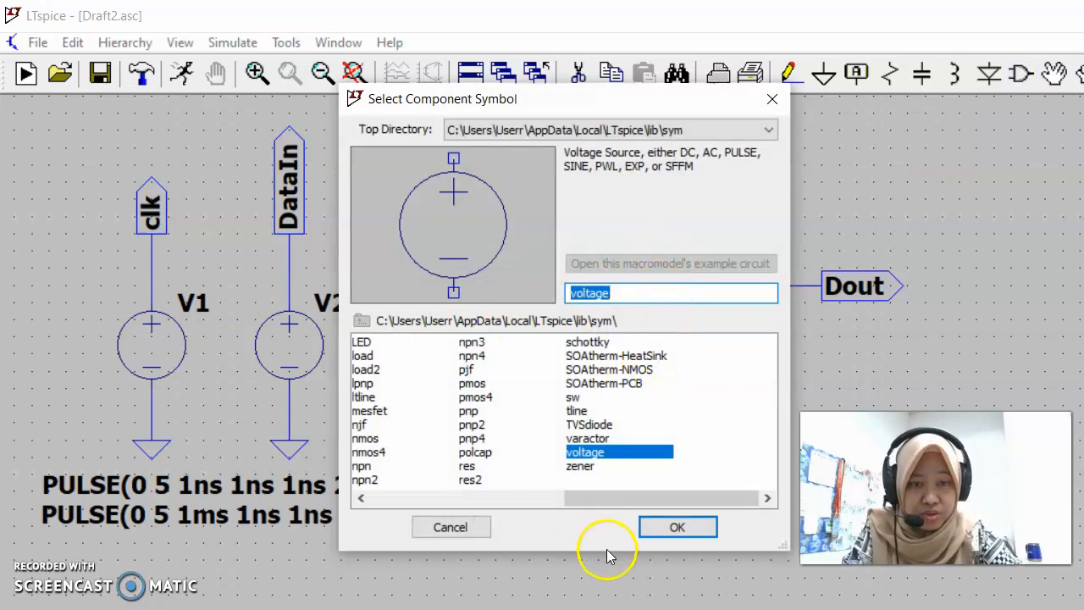
{"action": "left_click", "coordinate": [690, 525]}
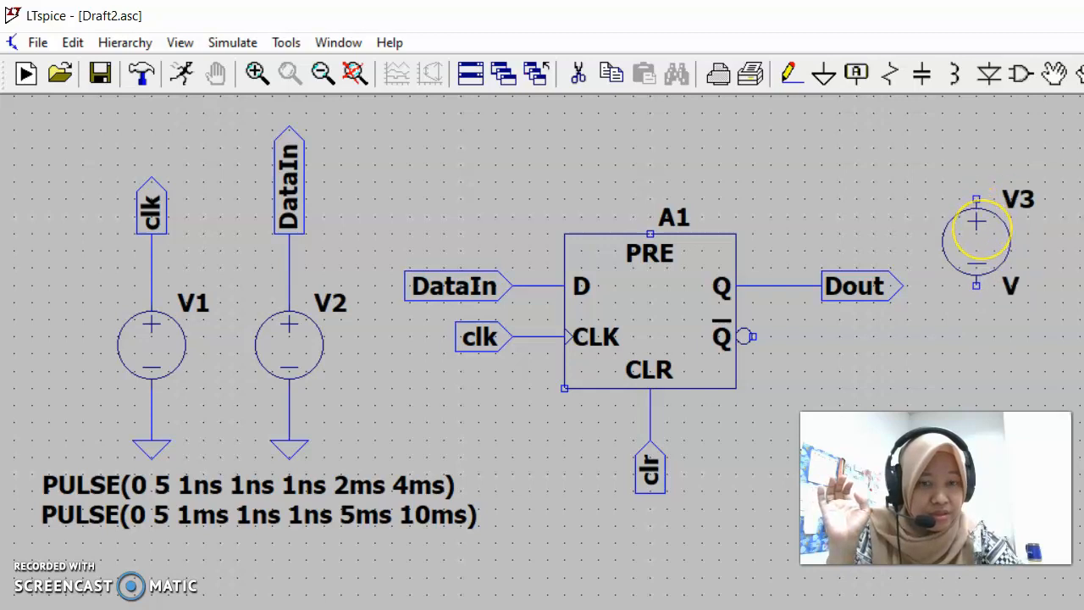
{"action": "left_click", "coordinate": [978, 225]}
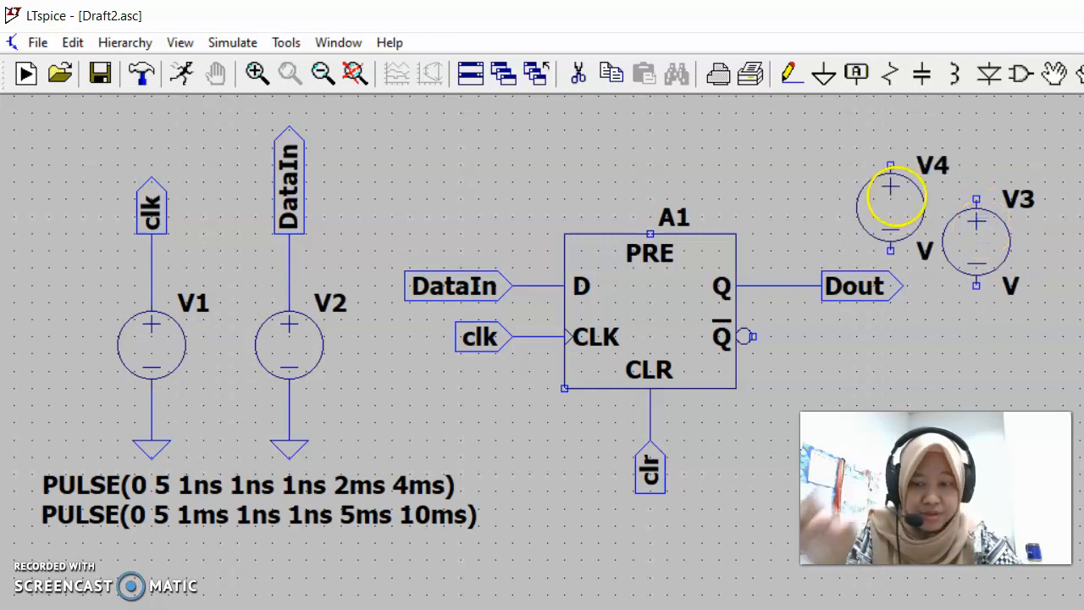
{"action": "right_click", "coordinate": [894, 195]}
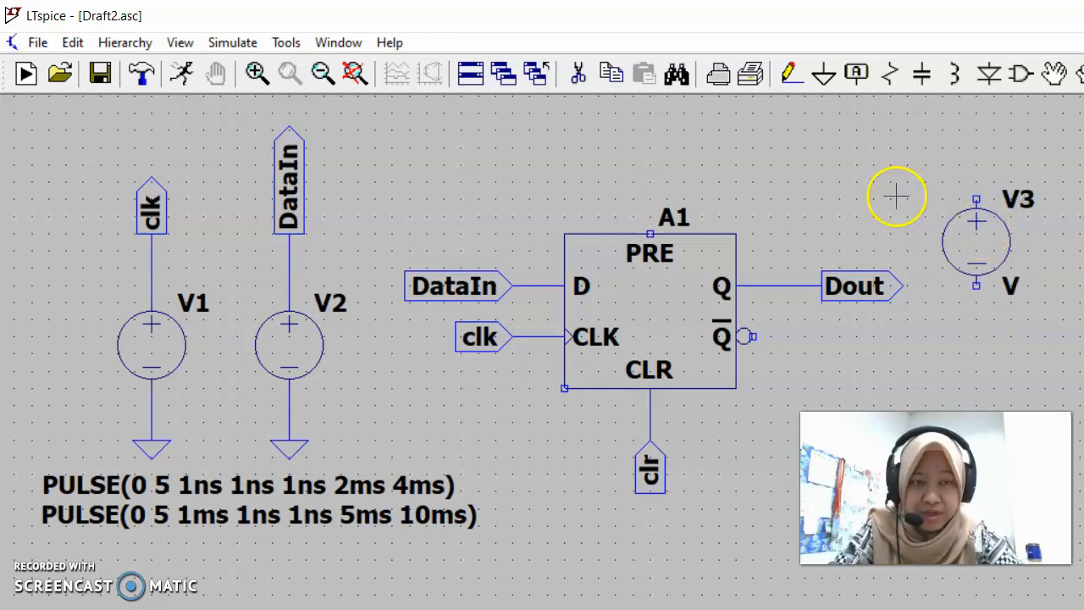
Step: Create a net label named clr with port type Output and place it just above V3's positive terminal
{"action": "left_click", "coordinate": [857, 73]}
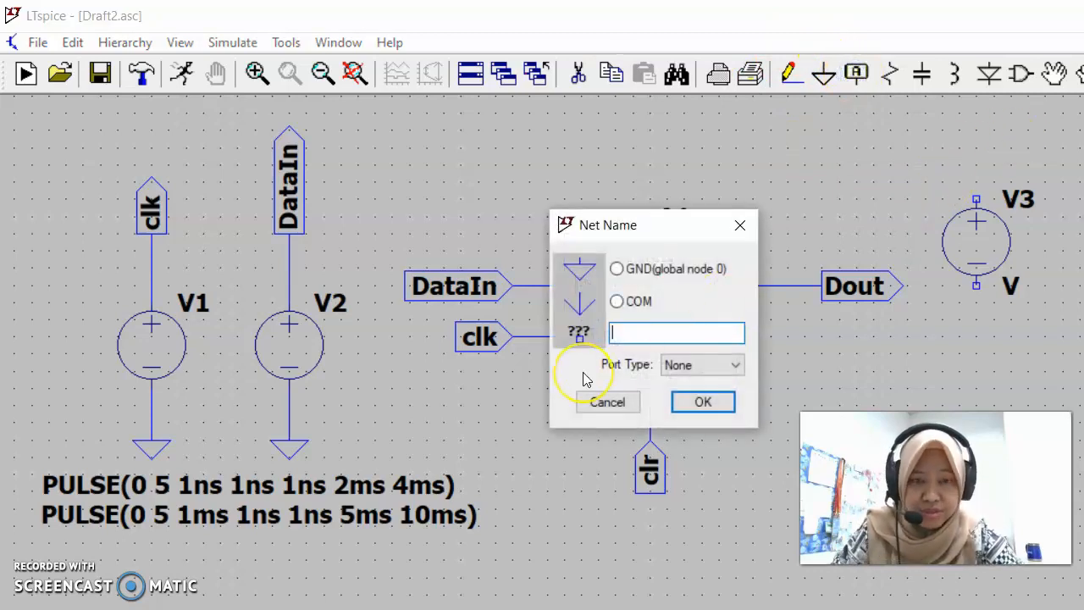
{"action": "type", "text": "clr"}
{"action": "left_click", "coordinate": [686, 365]}
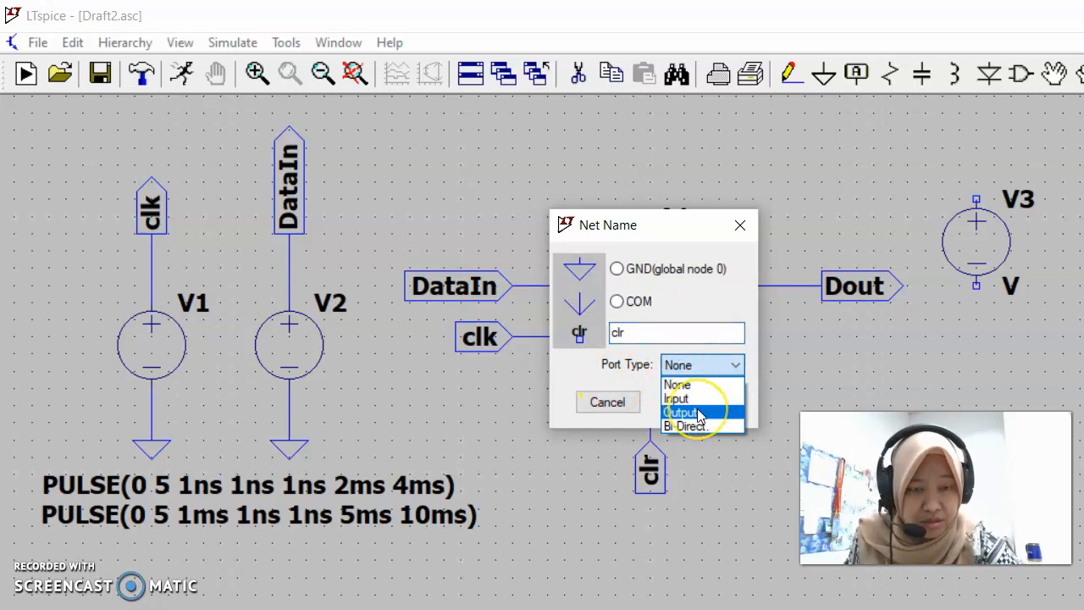
{"action": "left_click", "coordinate": [695, 411]}
{"action": "left_click", "coordinate": [722, 406]}
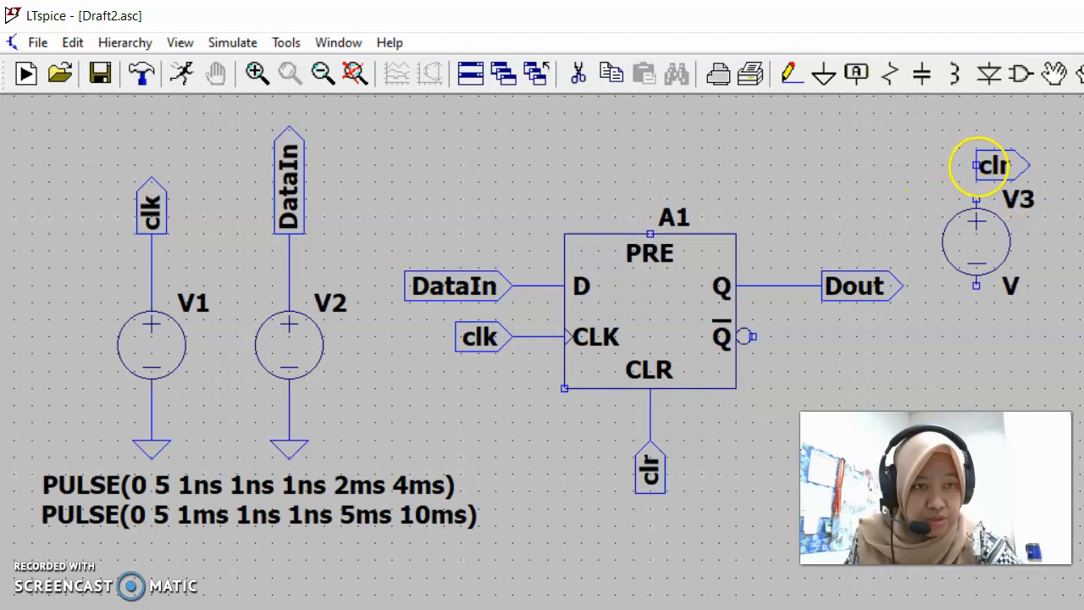
{"action": "left_click", "coordinate": [979, 166]}
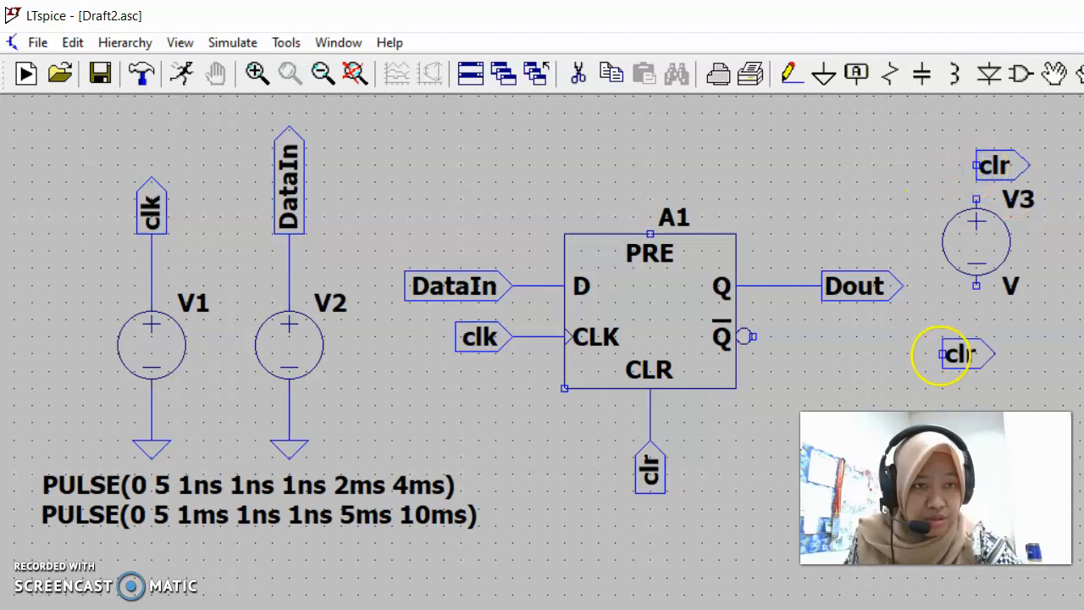
{"action": "right_click", "coordinate": [940, 354]}
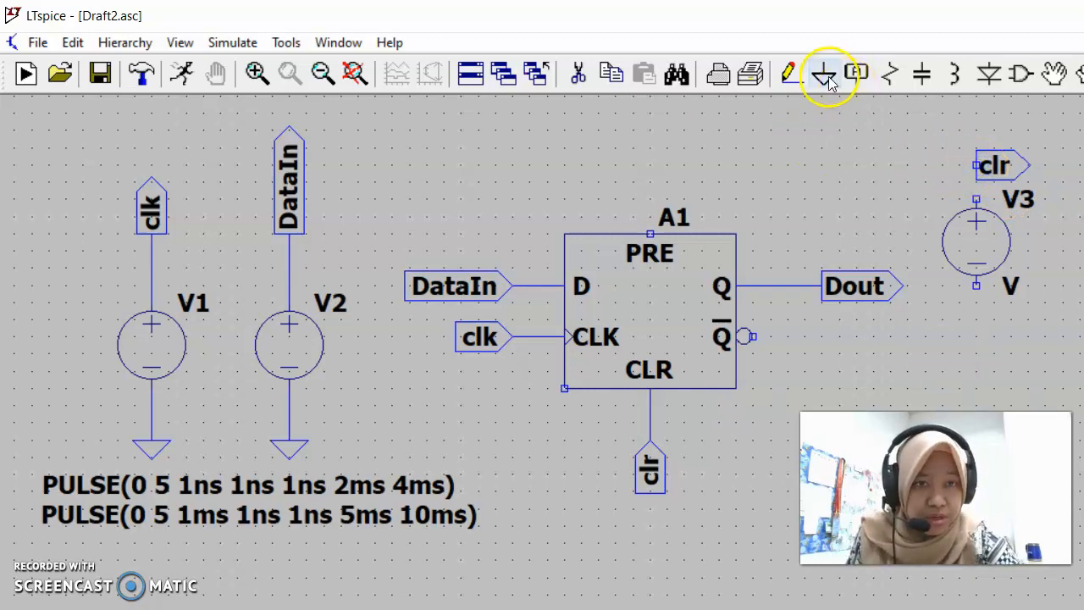
Step: Place a ground symbol just below V3's negative terminal
{"action": "left_click", "coordinate": [829, 81]}
{"action": "left_click", "coordinate": [978, 306]}
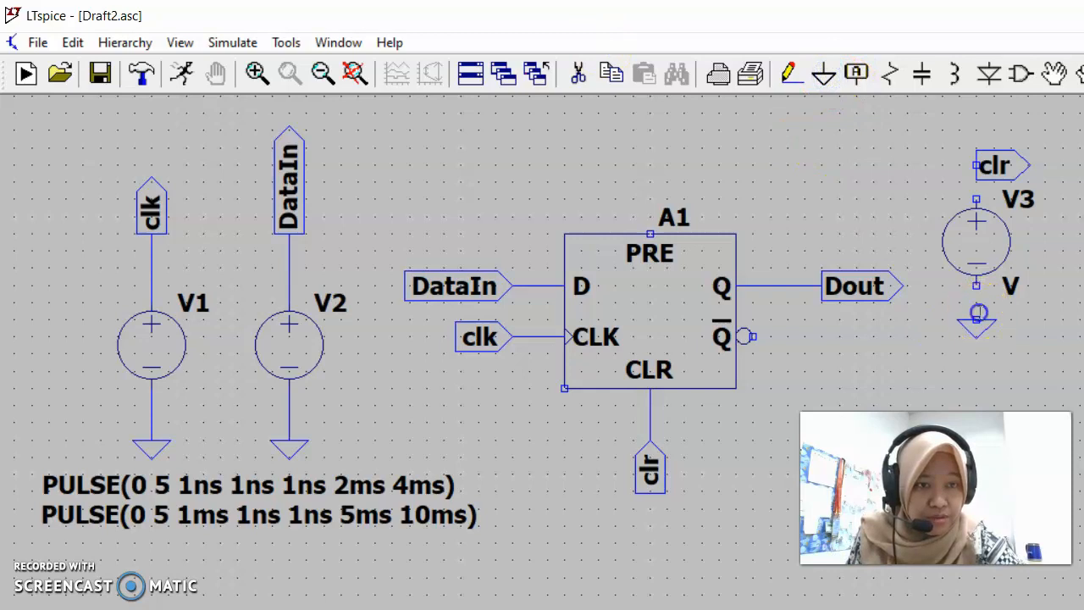
{"action": "right_click", "coordinate": [890, 173]}
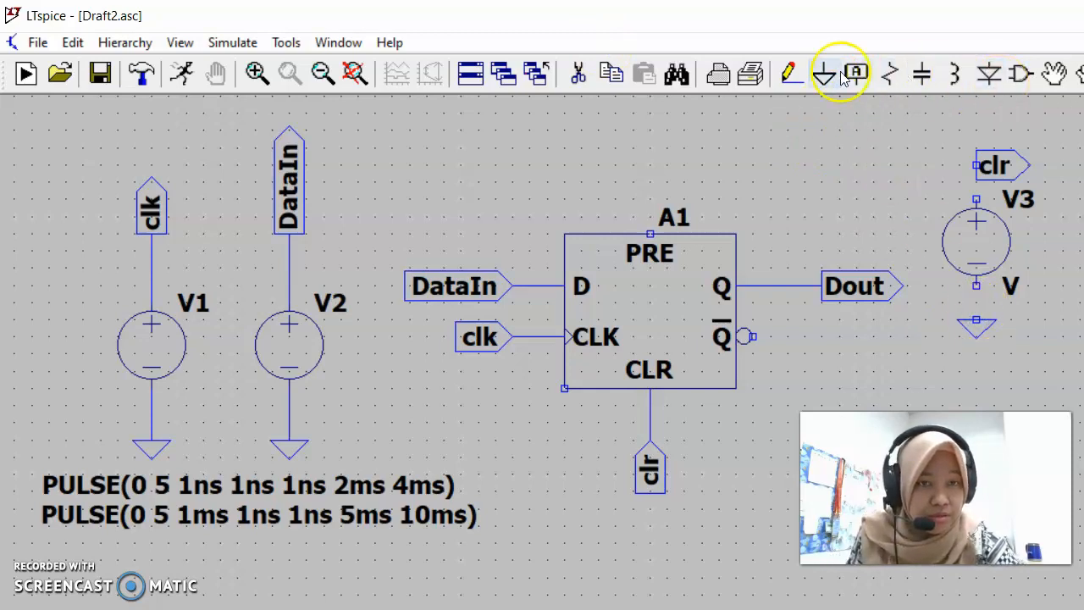
Step: Wire V3's positive terminal to the clr label above it and its negative terminal to the ground below
{"action": "left_click", "coordinate": [802, 74]}
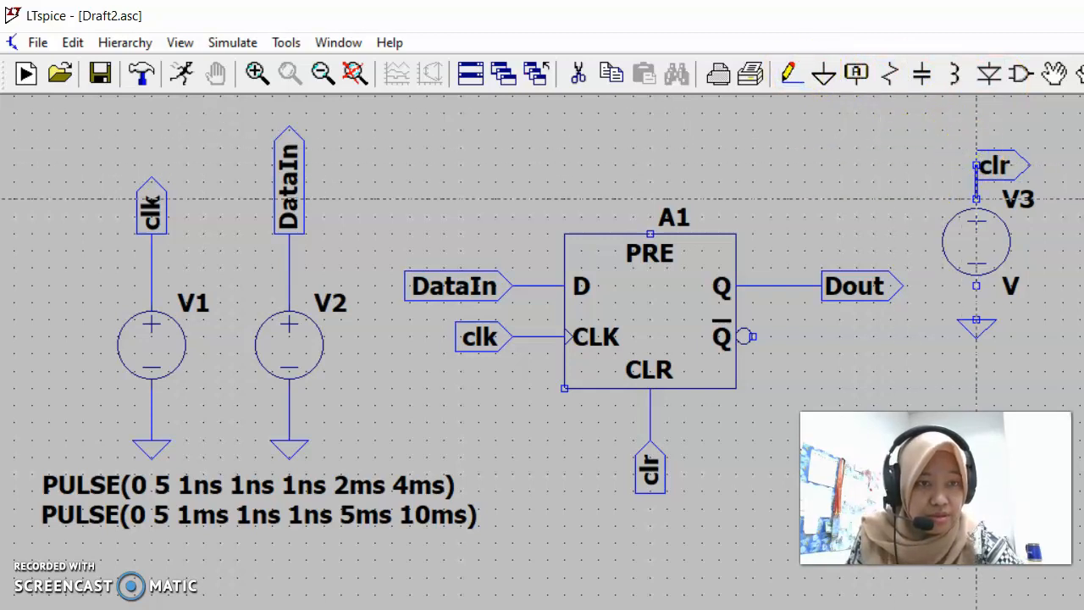
{"action": "key", "text": "ctrl+r"}
{"action": "left_click", "coordinate": [976, 166]}
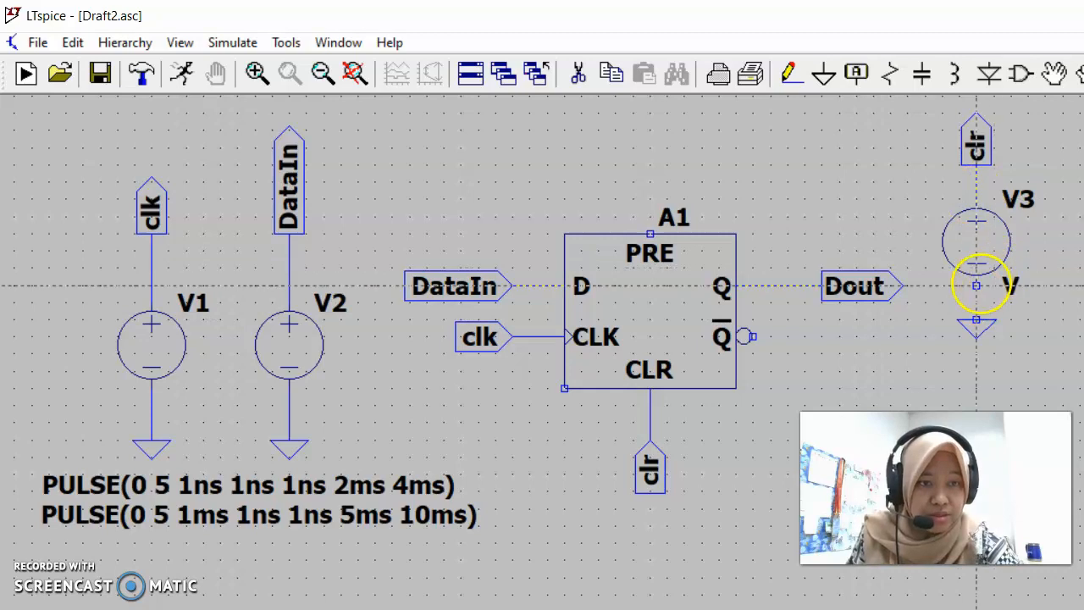
{"action": "left_click", "coordinate": [982, 321]}
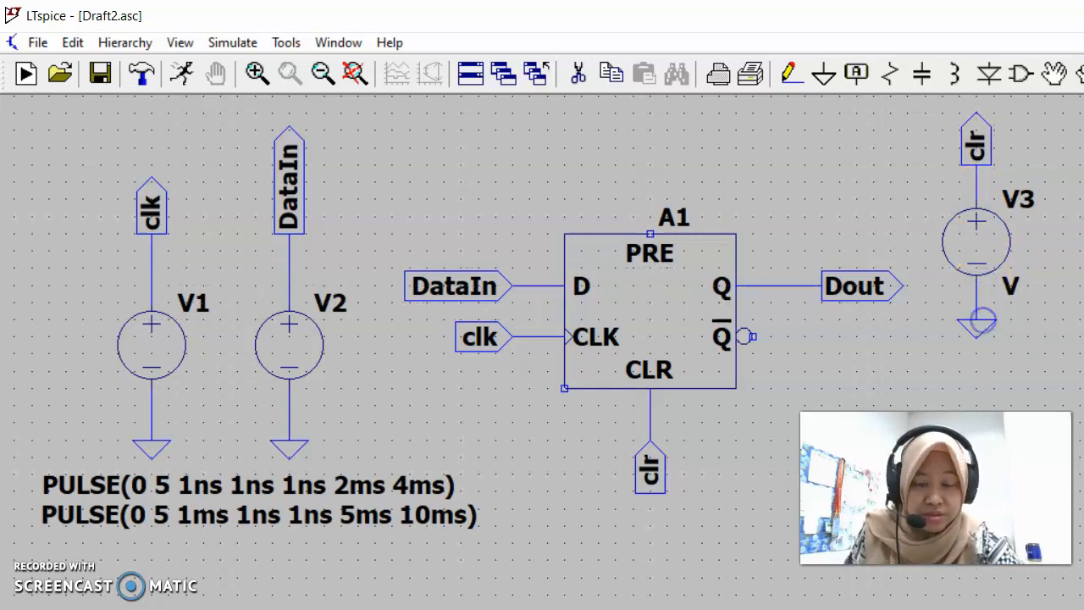
{"action": "key", "text": "Escape"}
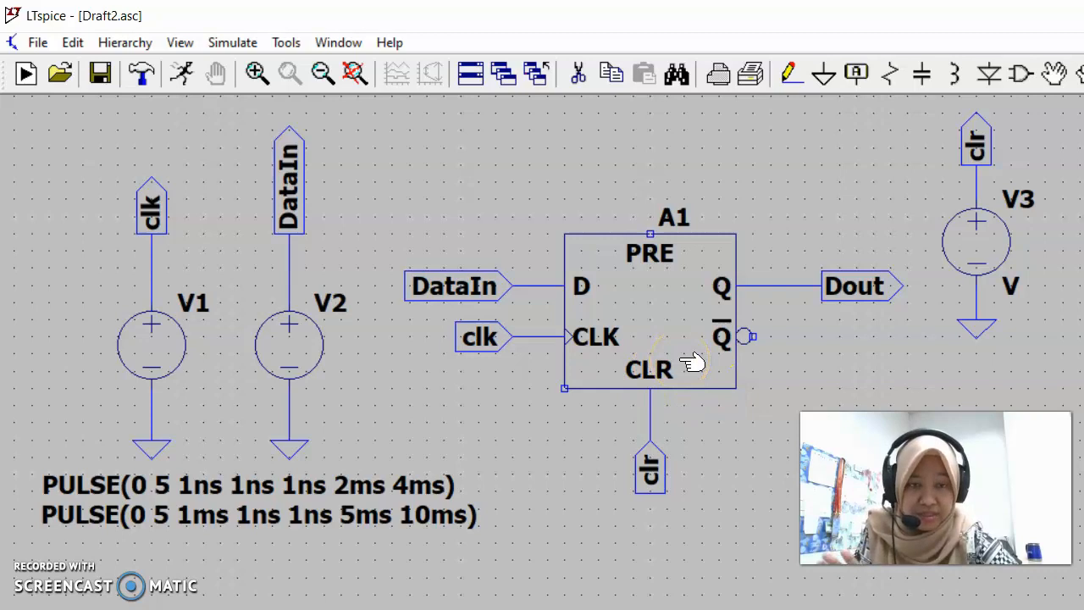
{"action": "left_click", "coordinate": [730, 321]}
{"action": "left_click", "coordinate": [636, 345]}
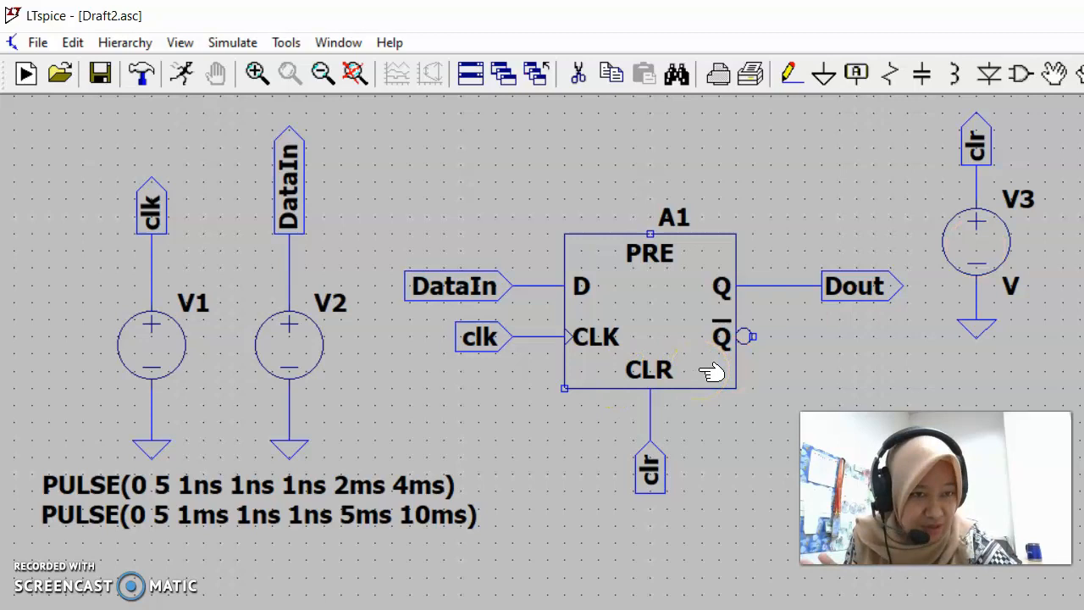
Step: Set V3's DC value to 0 V
{"action": "right_click", "coordinate": [983, 243]}
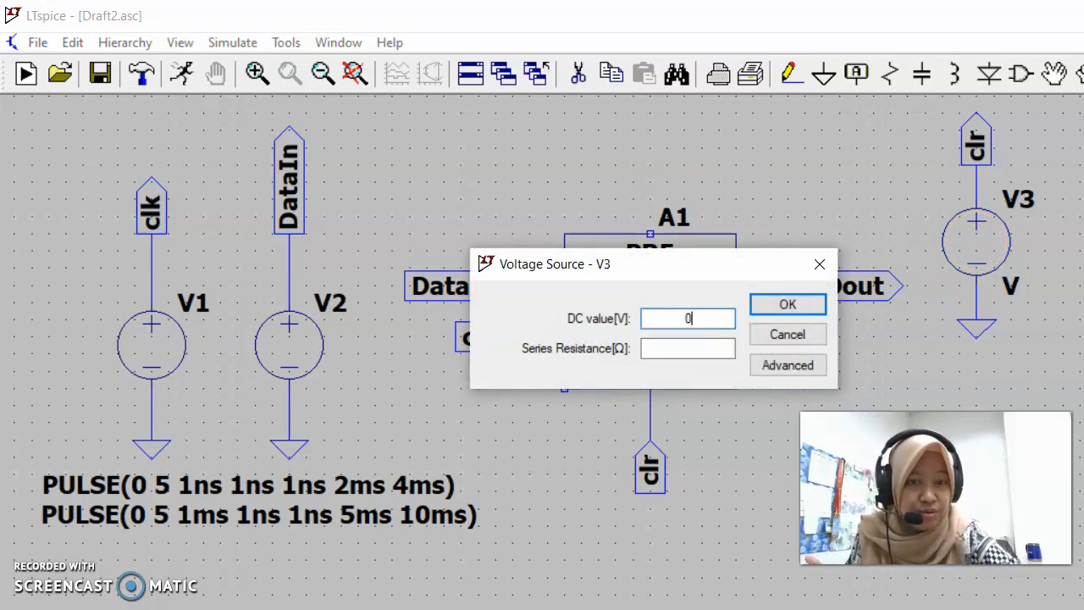
{"action": "left_click", "coordinate": [683, 326]}
{"action": "left_click", "coordinate": [787, 308]}
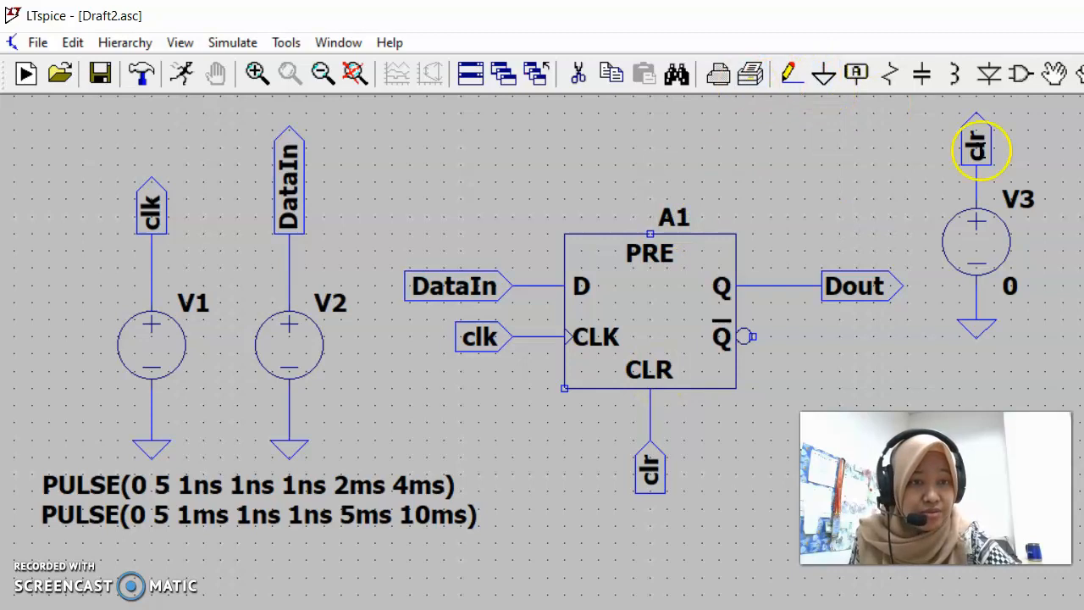
Step: Wire the flip-flop's PRE pin around the Q side of the symbol to the clr net at the CLR pin
{"action": "left_click", "coordinate": [786, 74]}
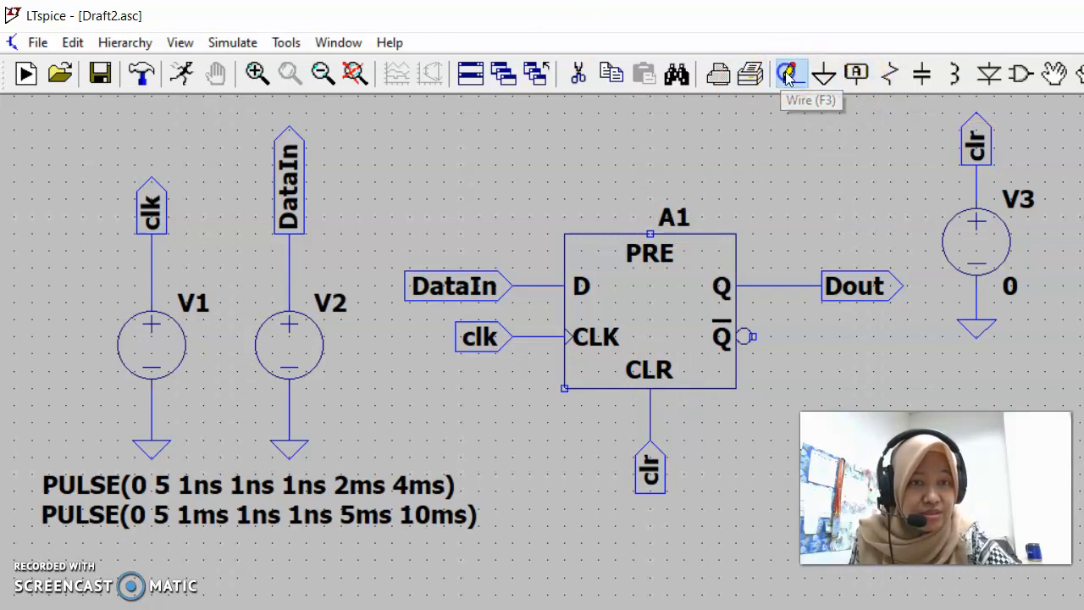
{"action": "left_click", "coordinate": [650, 233]}
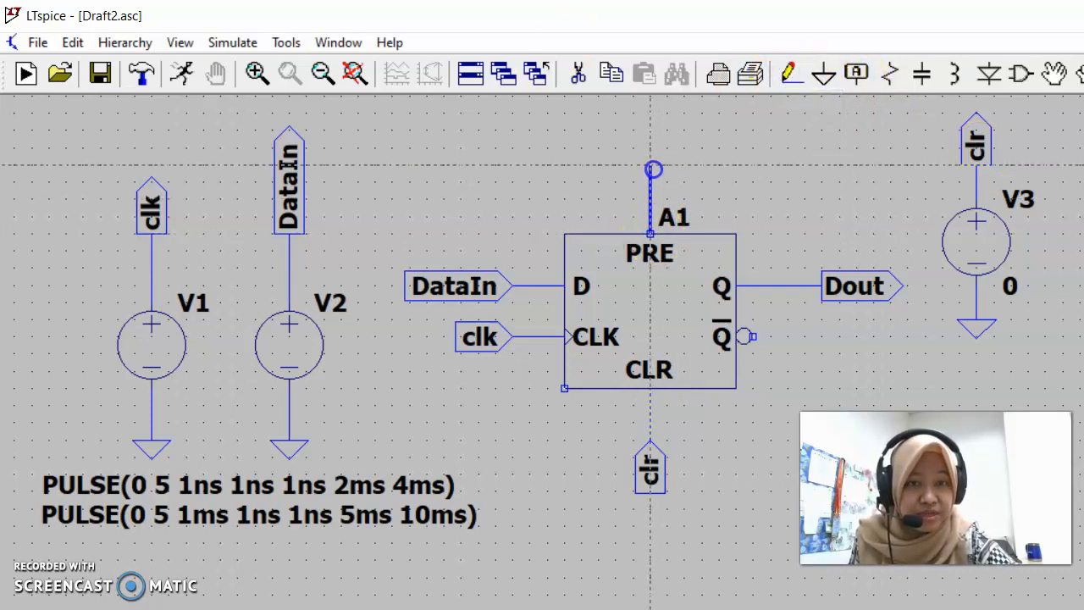
{"action": "left_click", "coordinate": [649, 165]}
{"action": "left_click", "coordinate": [788, 167]}
{"action": "left_click", "coordinate": [788, 405]}
{"action": "left_click", "coordinate": [650, 405]}
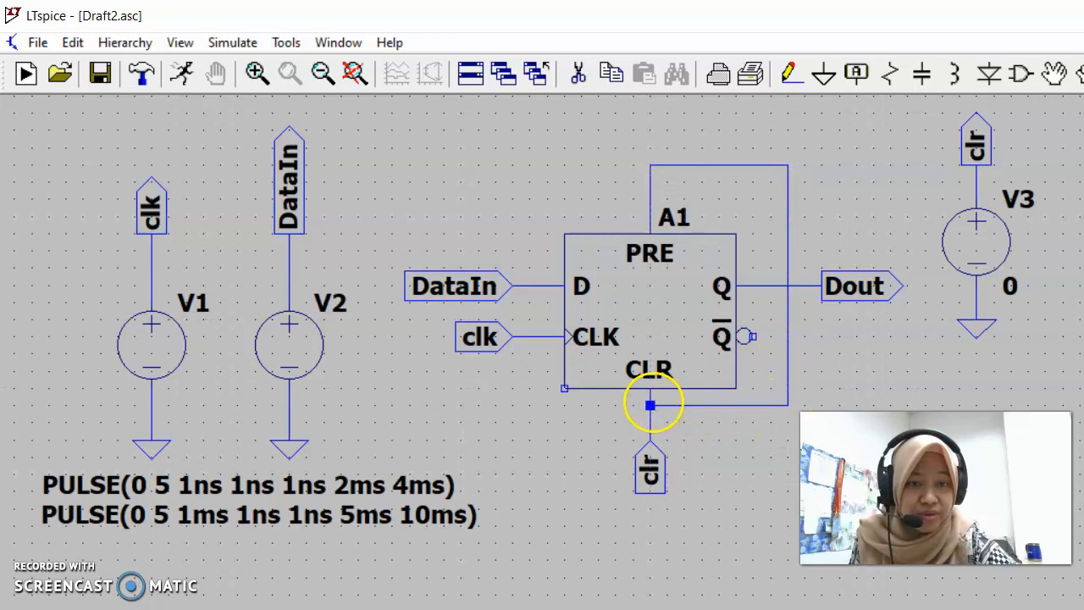